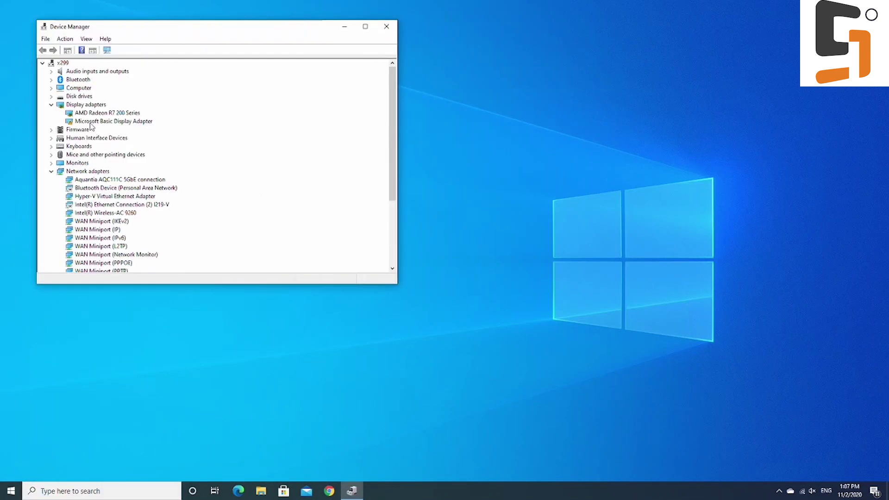
Step: Check the Microsoft Basic Display Adapter's Code 31 status, then close Device Manager
double_click(138, 123)
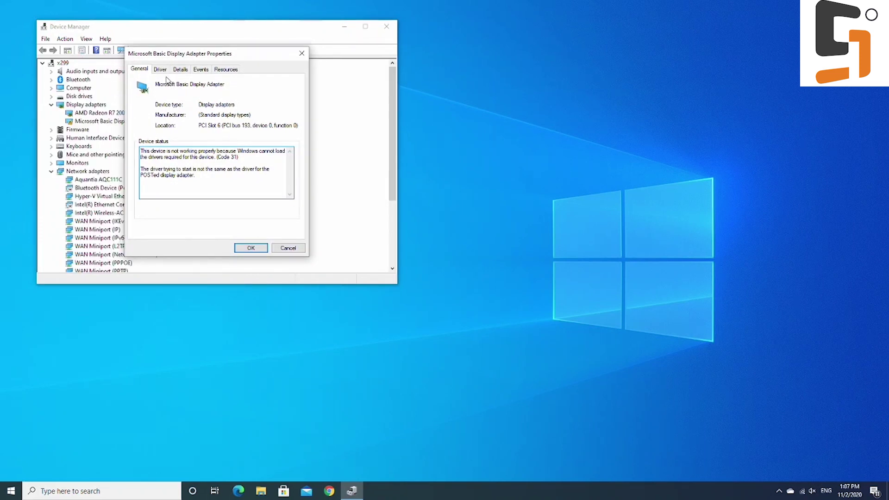
left_click(287, 249)
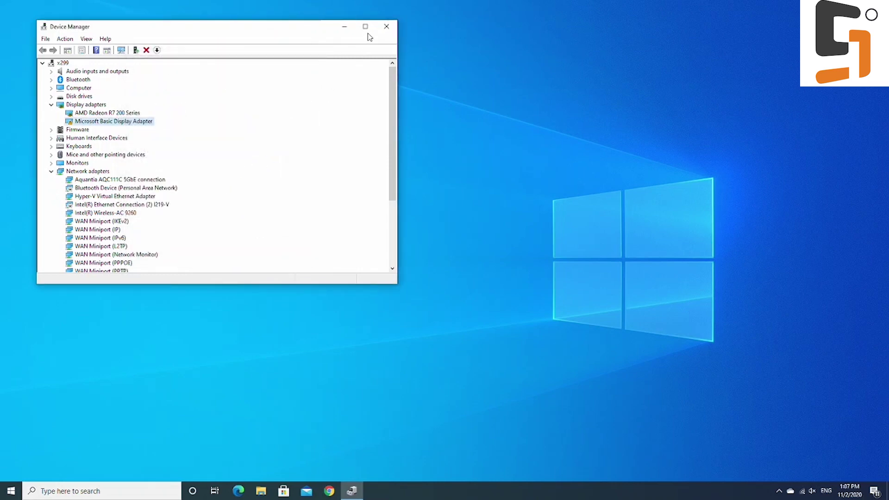
left_click(386, 28)
Step: On nvidia.com, accept the cookies and go to the All NVIDIA Drivers page
left_click(330, 491)
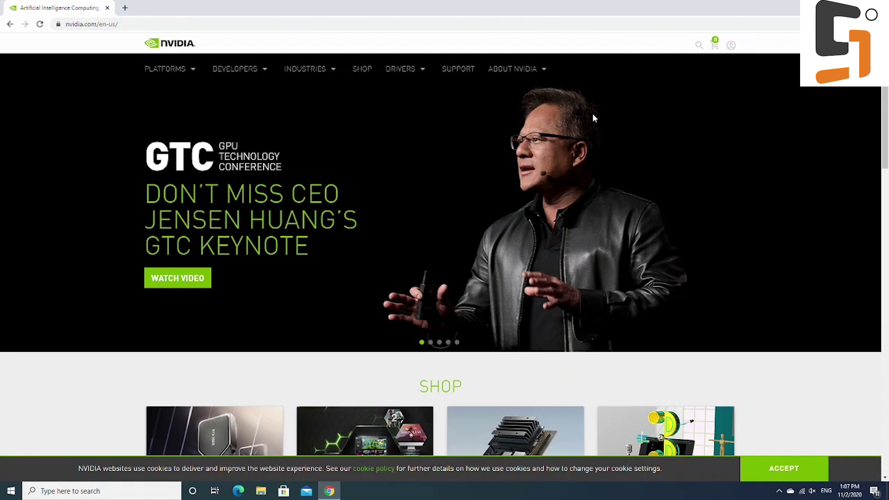
left_click(775, 466)
mouse_move(406, 74)
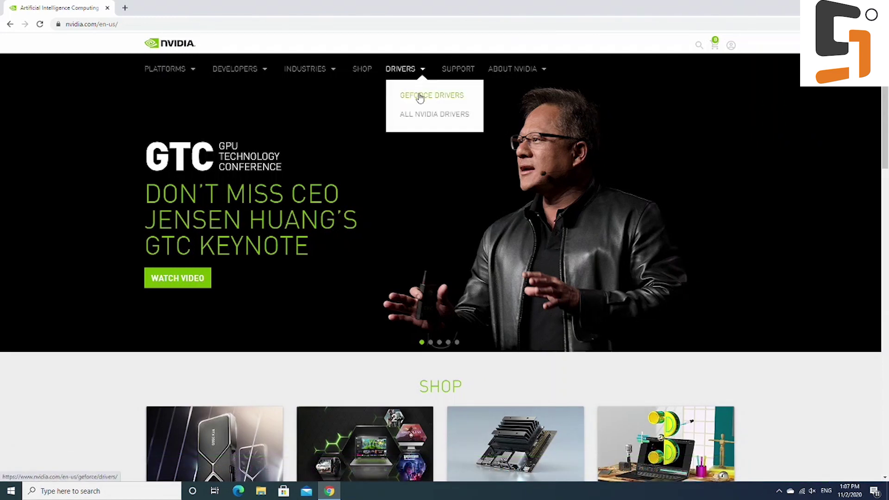
left_click(426, 116)
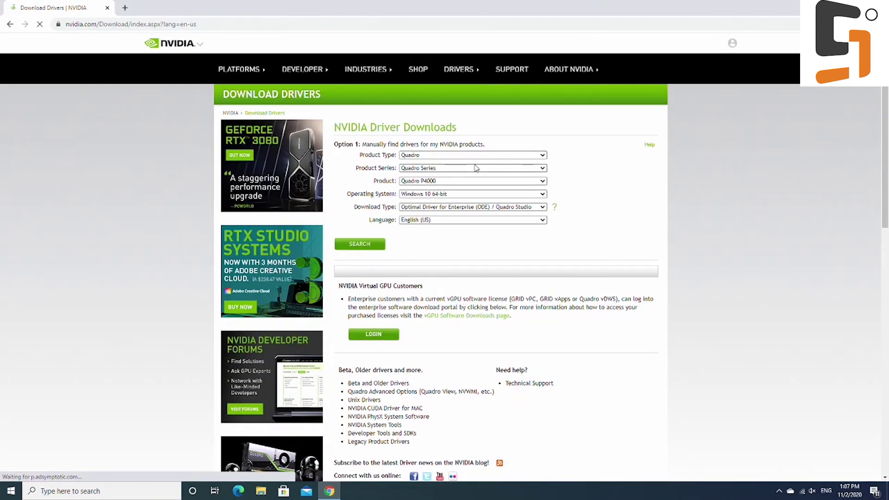
Step: Select Data Center / Tesla, P-Series, Tesla P40 and download the 452.39 driver
left_click(471, 156)
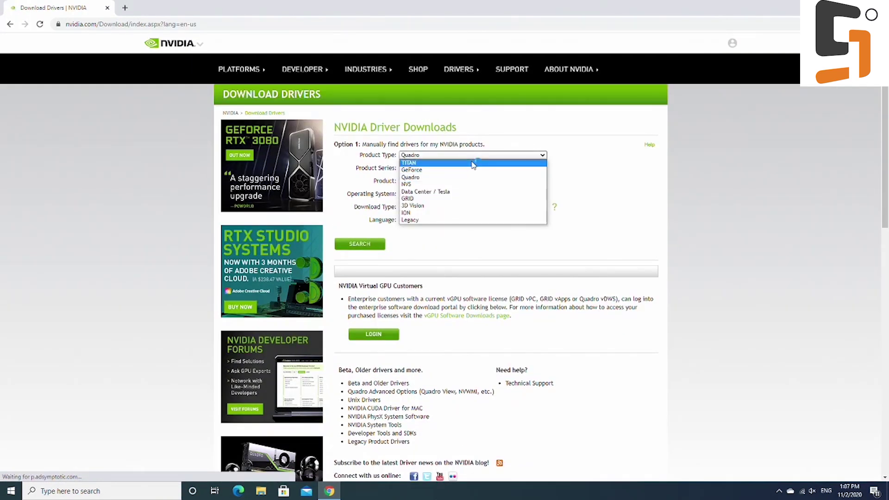
left_click(478, 193)
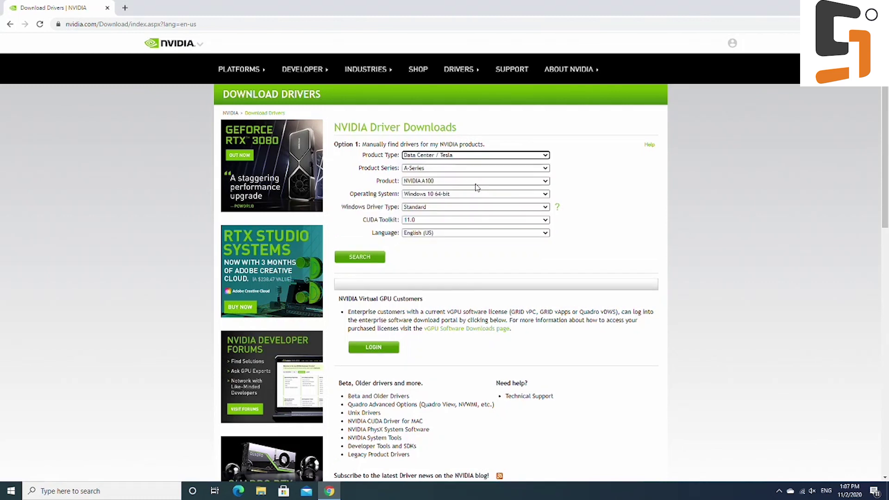
left_click(470, 168)
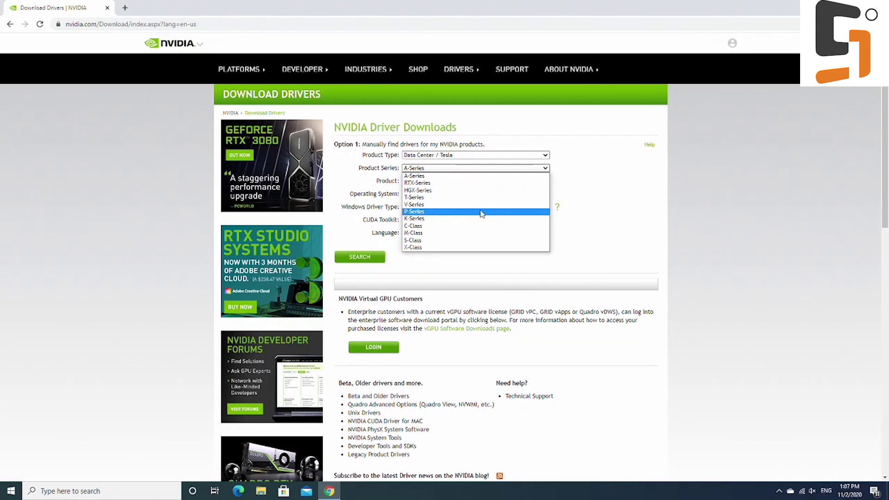
left_click(480, 211)
left_click(472, 182)
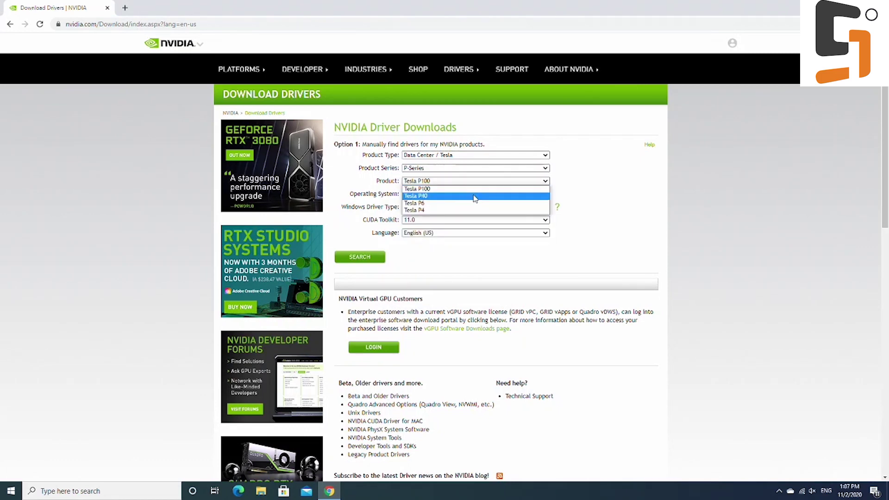
left_click(474, 199)
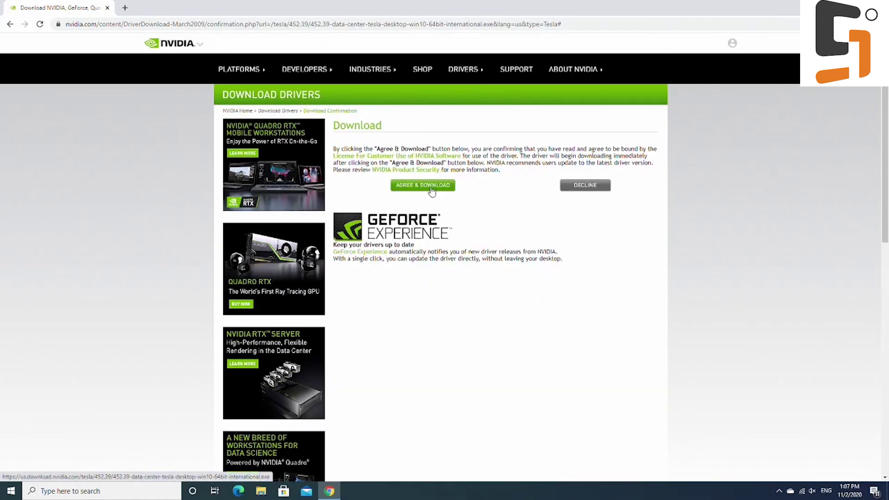
left_click(431, 186)
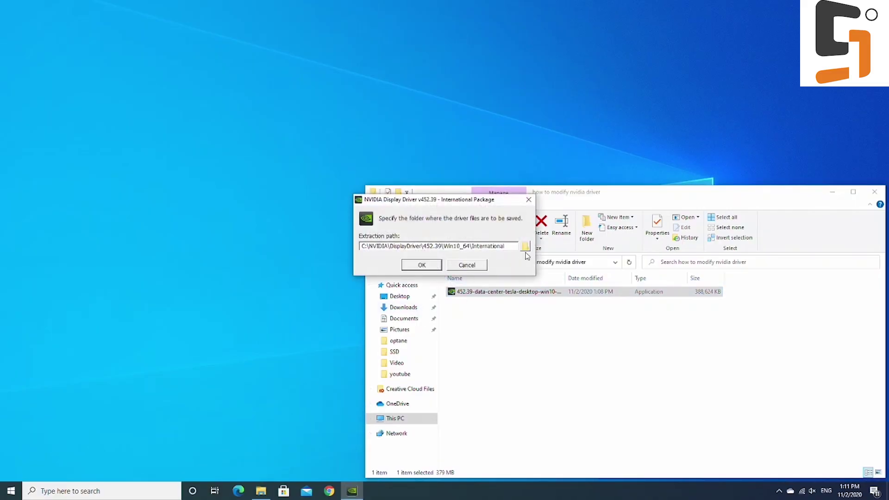
Step: Set the extraction path to C:\how to modify nvidia driver\driver and start extracting
left_click(526, 247)
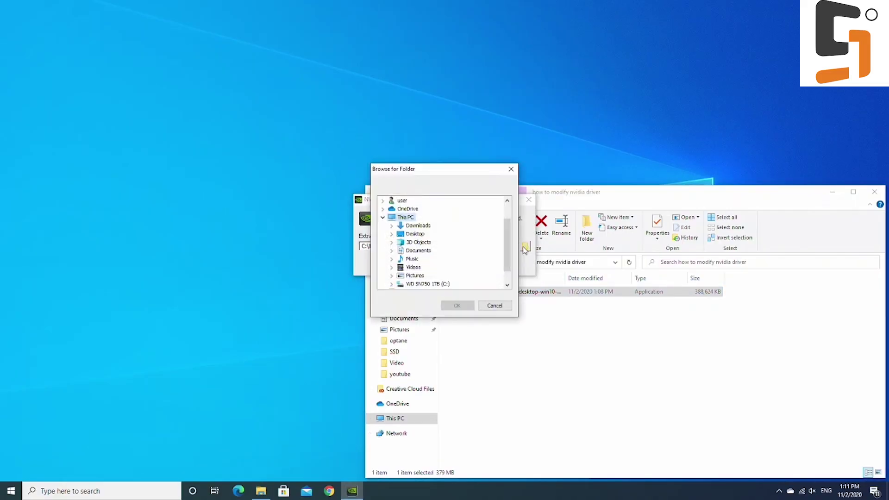
left_click(444, 284)
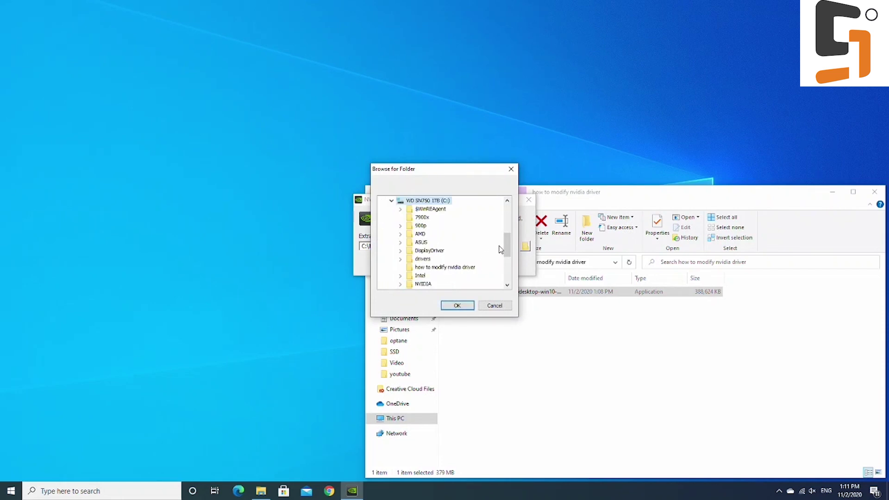
left_click(464, 270)
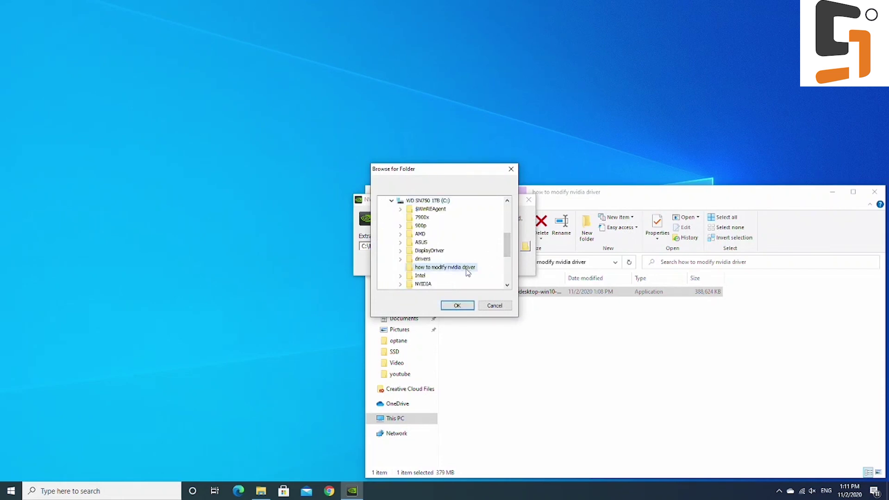
left_click(458, 305)
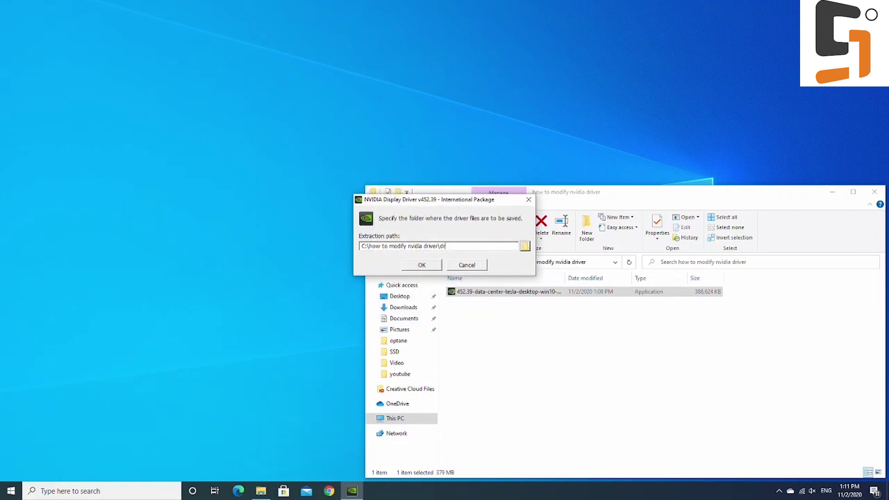
type("\\driver")
key("Return")
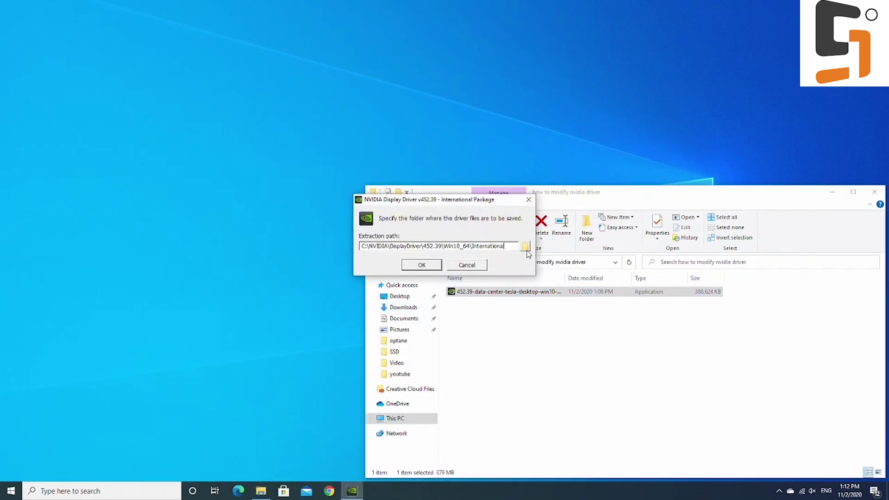
Step: Re-select C:\how to modify nvidia driver, append \driver again, and extract
left_click(525, 246)
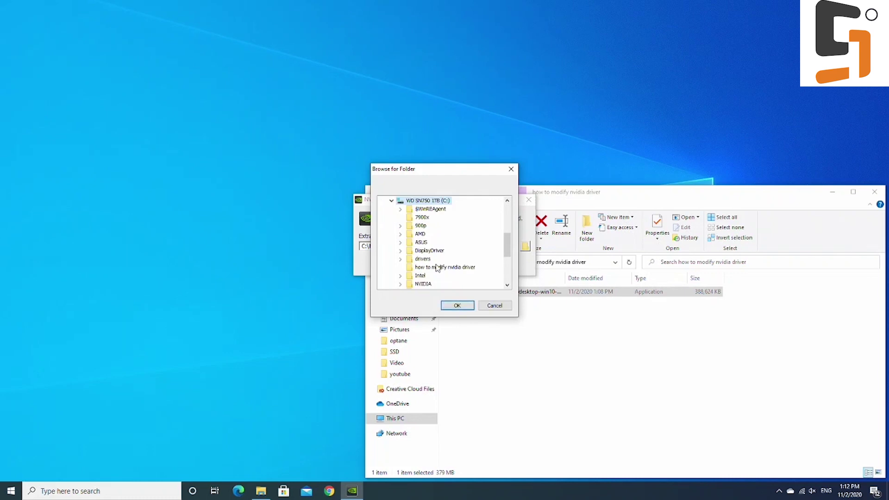
left_click(437, 267)
left_click(457, 305)
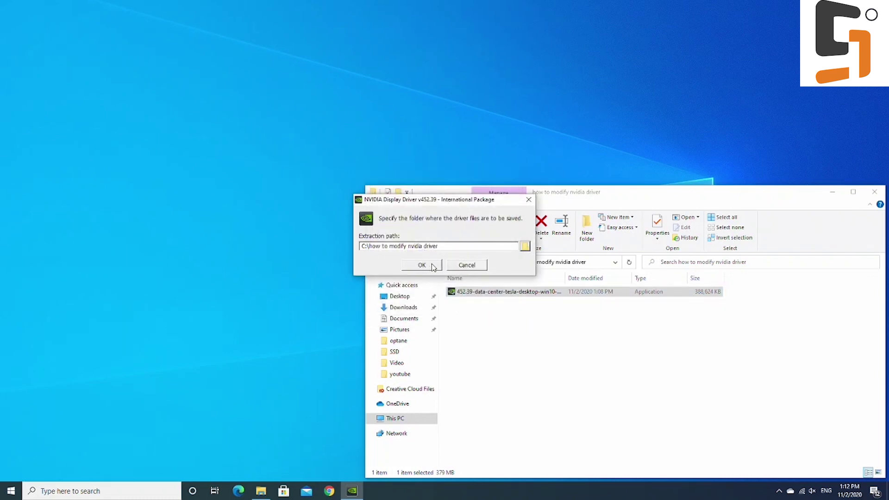
type("\\driver")
left_click(439, 262)
Step: Create a new folder named 'copy' beside the driver folder
right_click(504, 313)
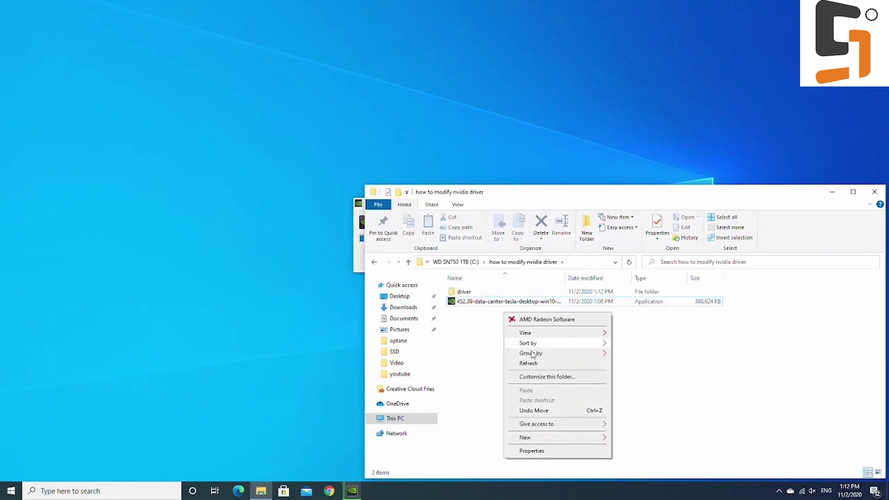
mouse_move(601, 437)
left_click(632, 250)
type("copy")
key("Return")
Step: Move the progress window aside and copy the extracted driver folder into 'copy'
left_click(358, 203)
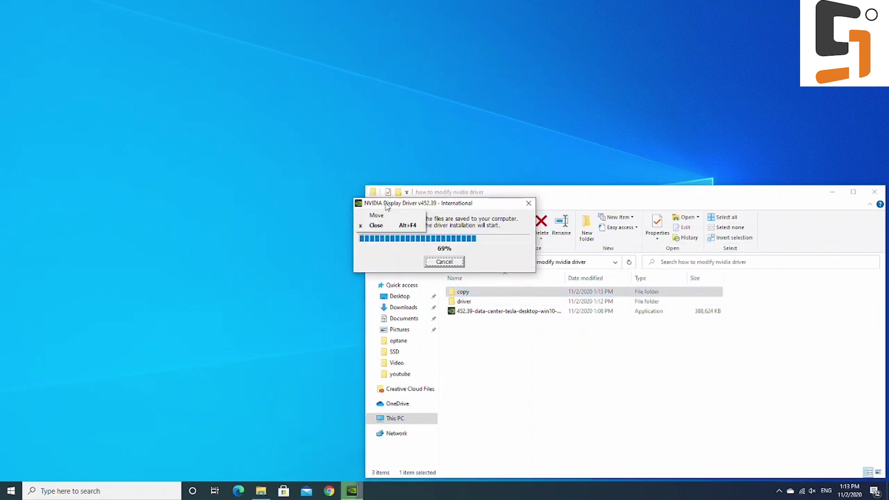
left_click_drag(386, 206, 195, 145)
left_click(508, 303)
key("ctrl+c")
double_click(506, 293)
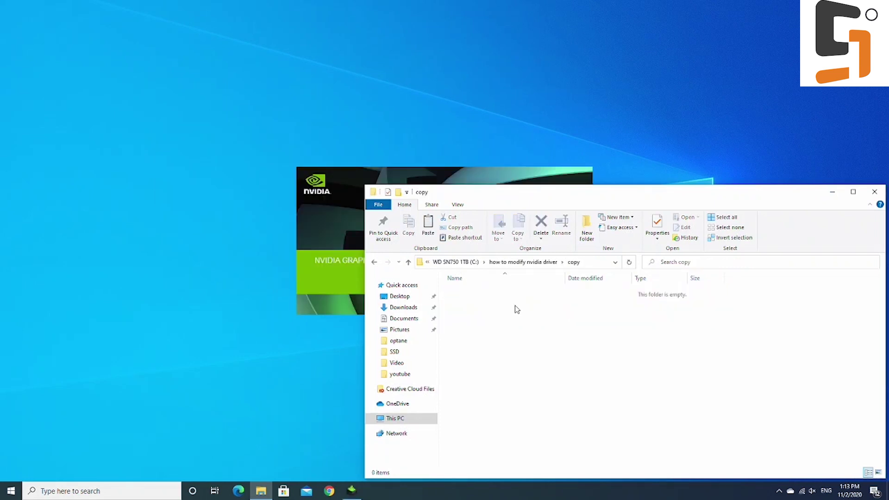
key("ctrl+v")
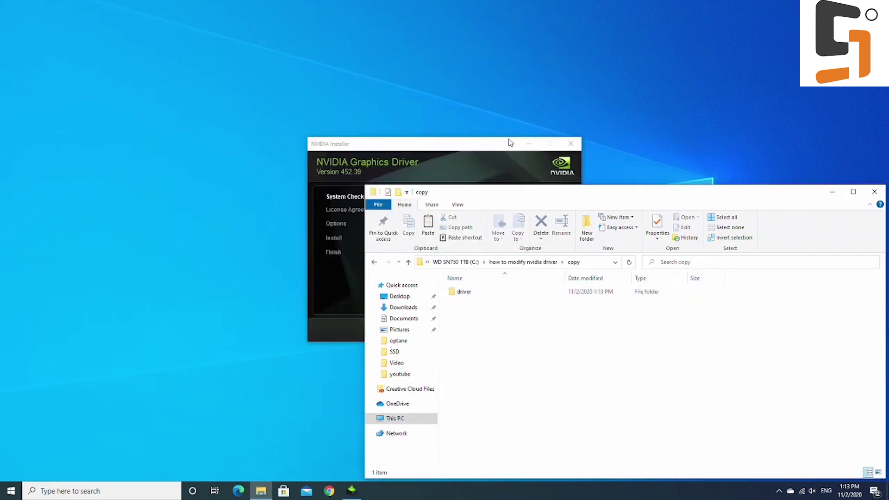
Step: Cancel the automatically started NVIDIA installation
left_click(508, 151)
left_click(571, 144)
left_click(440, 278)
Step: Open copy > driver > Display.Driver in File Explorer
left_click(629, 340)
double_click(551, 294)
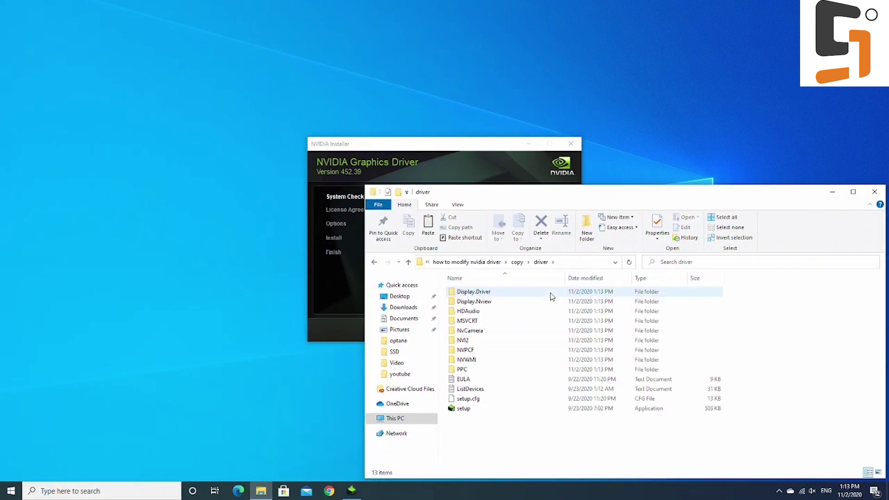
double_click(530, 295)
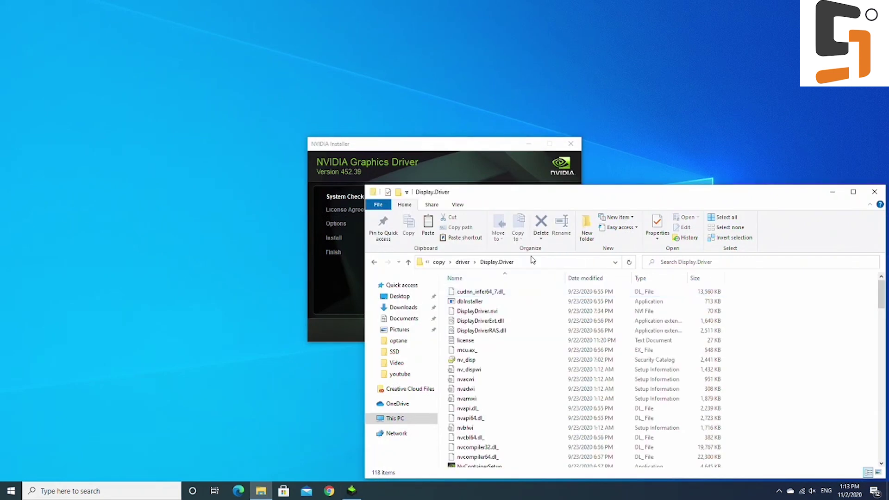
left_click_drag(536, 204, 405, 113)
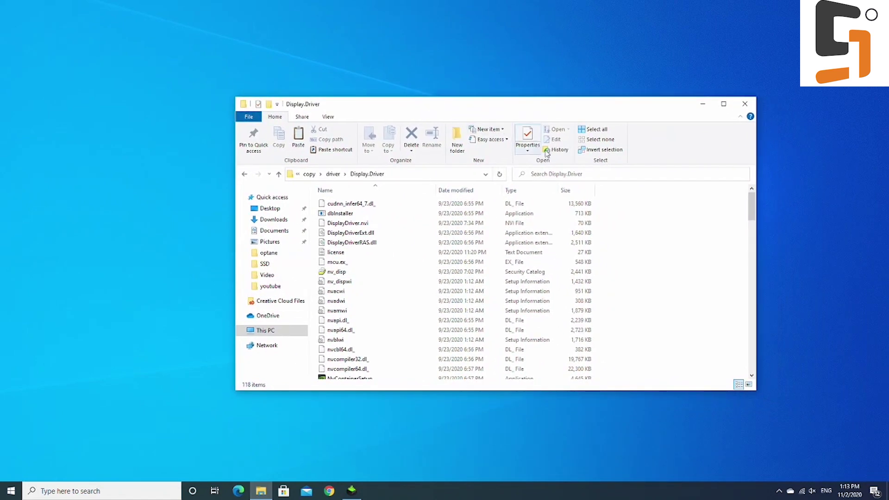
Step: Search Display.Driver for *.inf files and open nvrzwi in Notepad
left_click(567, 172)
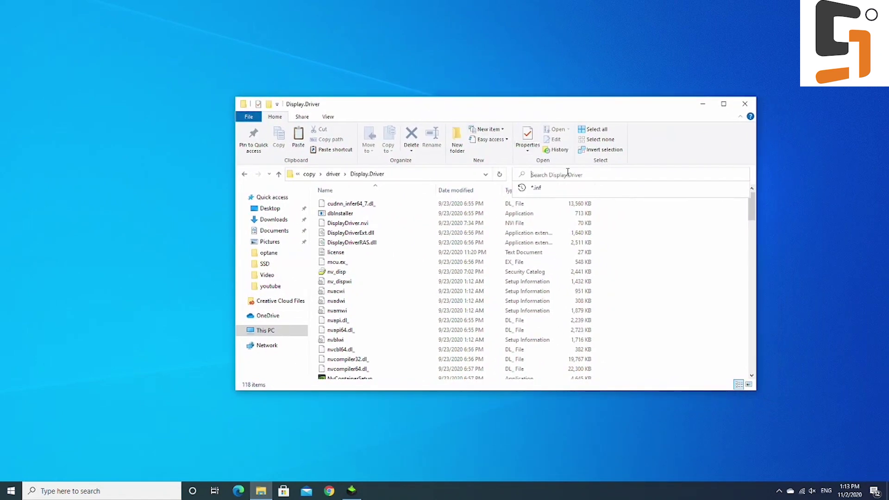
left_click(574, 187)
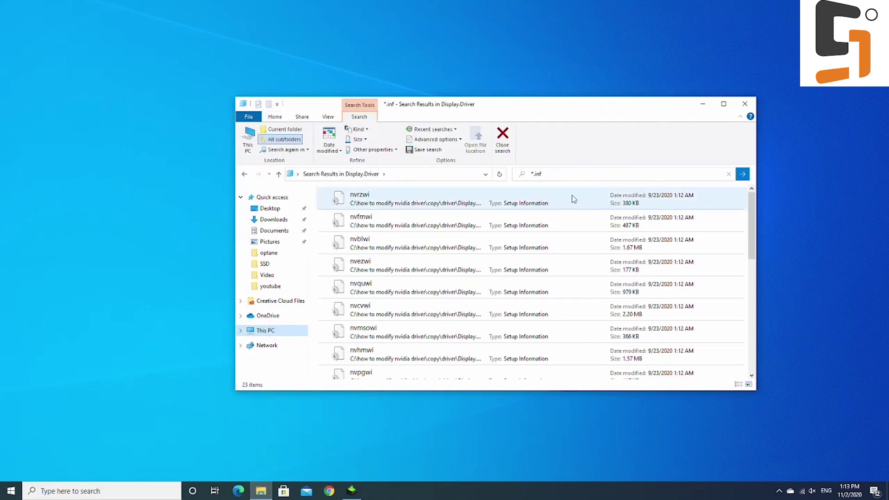
double_click(554, 202)
left_click_drag(736, 98, 737, 388)
Step: Select the two NVIDIA_DEV.1EB5 name lines in nvrzwi, then close it
left_click_drag(343, 315, 66, 309)
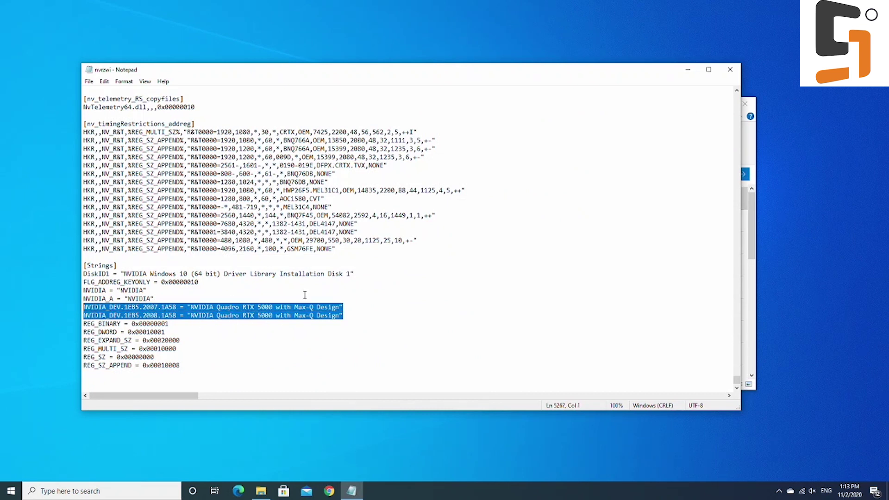
left_click(730, 70)
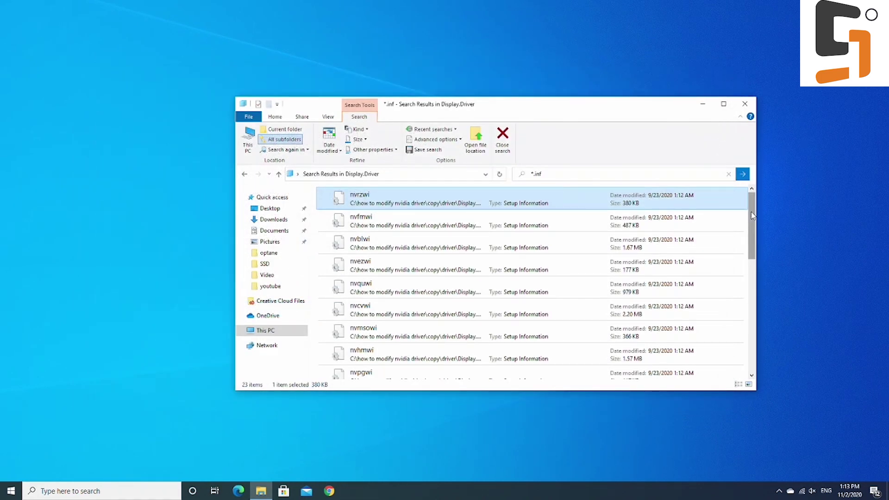
left_click_drag(751, 210, 768, 324)
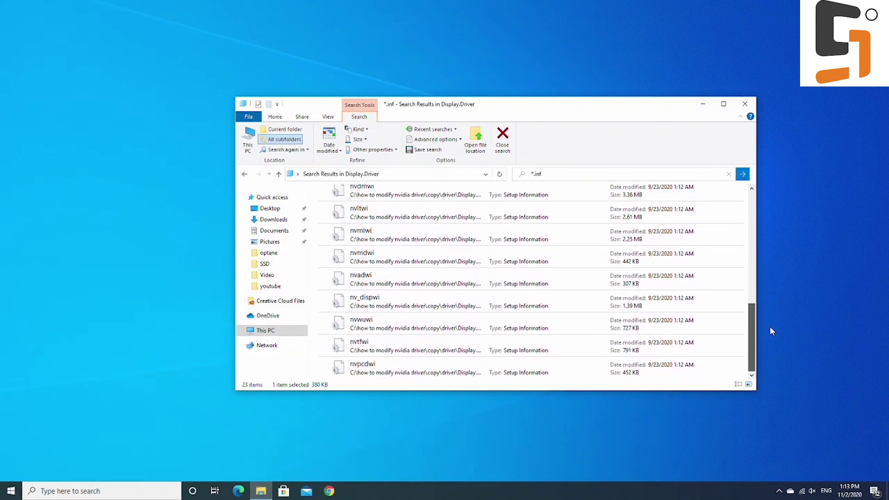
Step: Open nv_dispwi.inf and scroll to the [Strings] section near the NVIDIA Tesla P40 entry
double_click(590, 301)
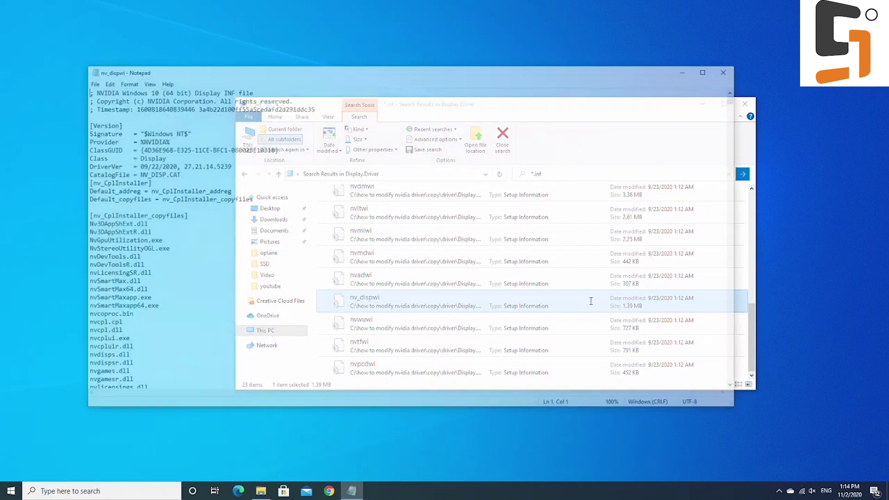
left_click_drag(736, 98, 737, 383)
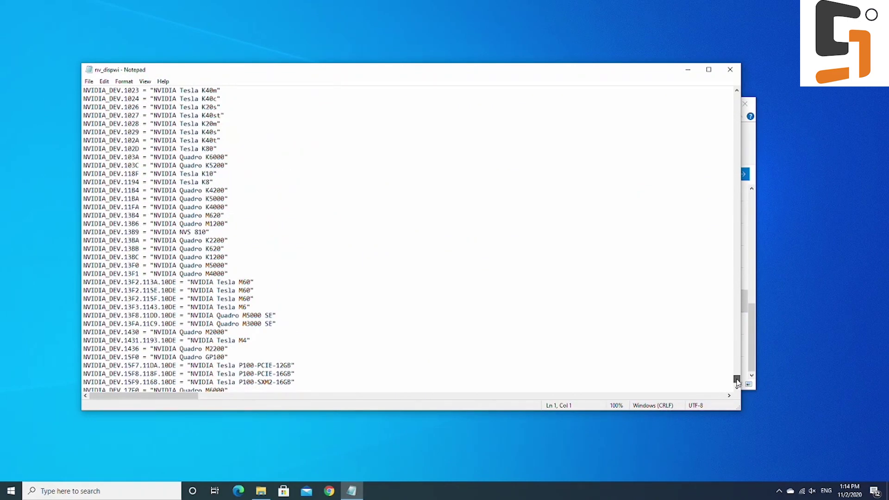
left_click_drag(736, 382, 736, 383)
left_click(737, 90)
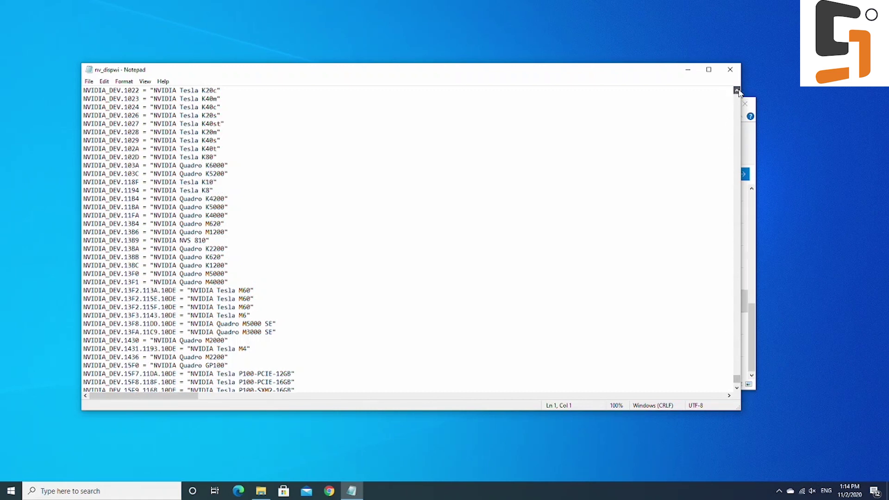
left_click(736, 388)
left_click_drag(737, 388, 737, 391)
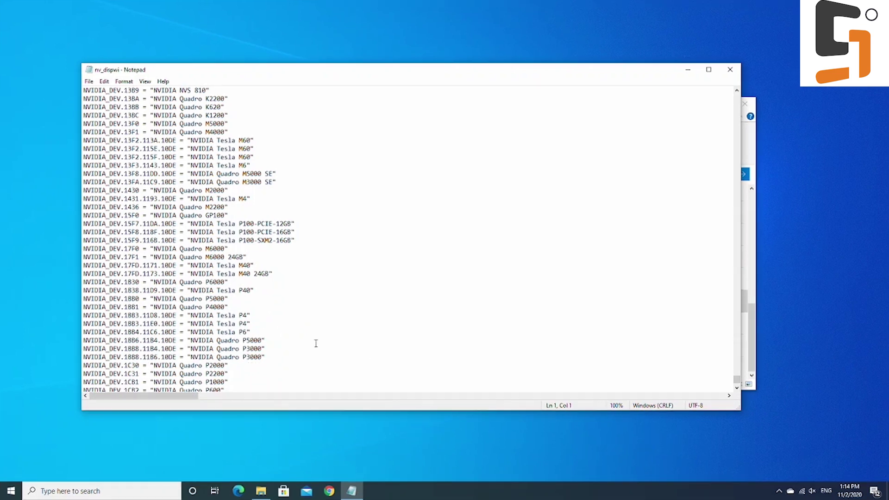
Step: Put the caret on the Tesla P40 line and launch Device Manager via a 'dev' search
left_click_drag(209, 291, 225, 290)
left_click(224, 291)
key("super")
type("dev")
key("Return")
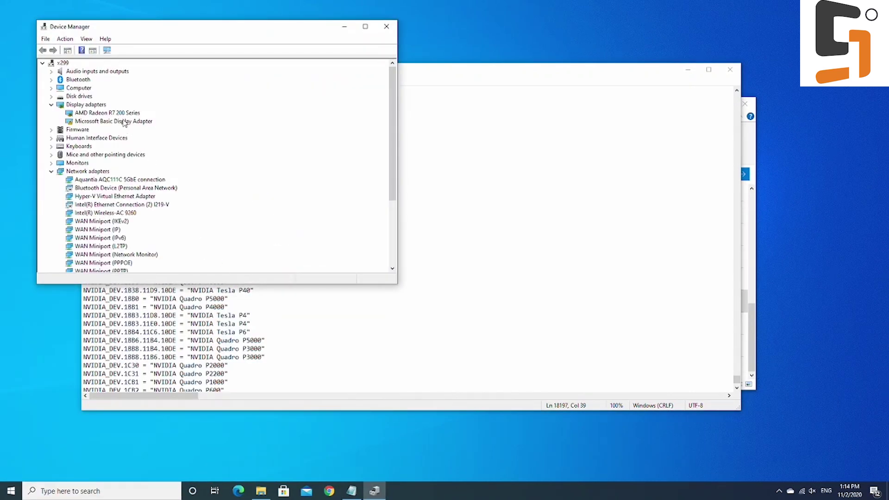
Step: Copy the Basic Display Adapter's hardware ID PCI\VEN_10DE&DEV_1B39&SUBSYS_121710DE from its Details tab
double_click(124, 122)
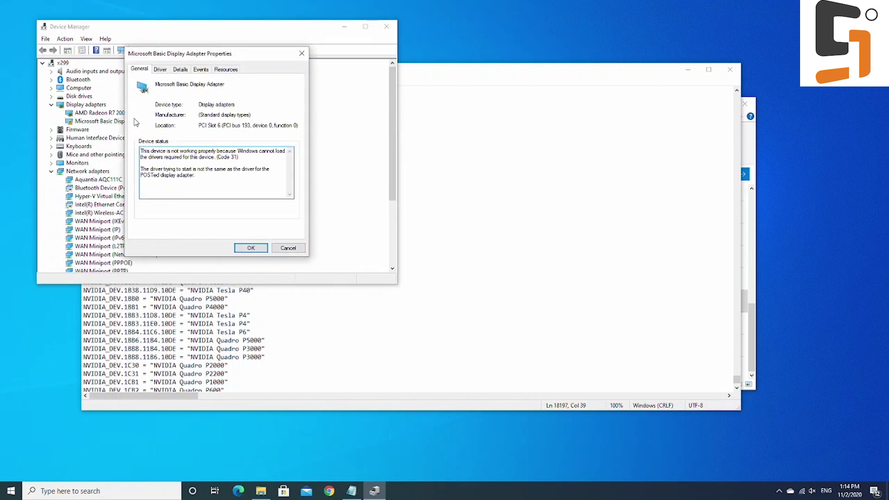
left_click(181, 69)
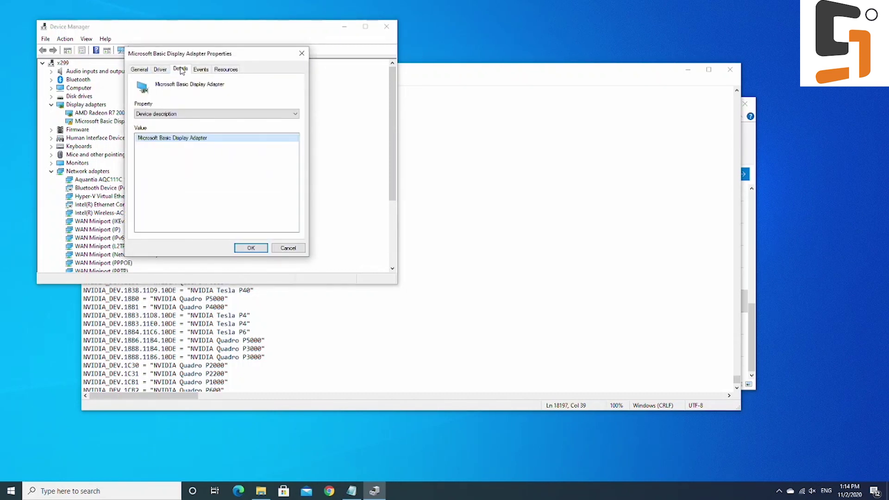
left_click(214, 115)
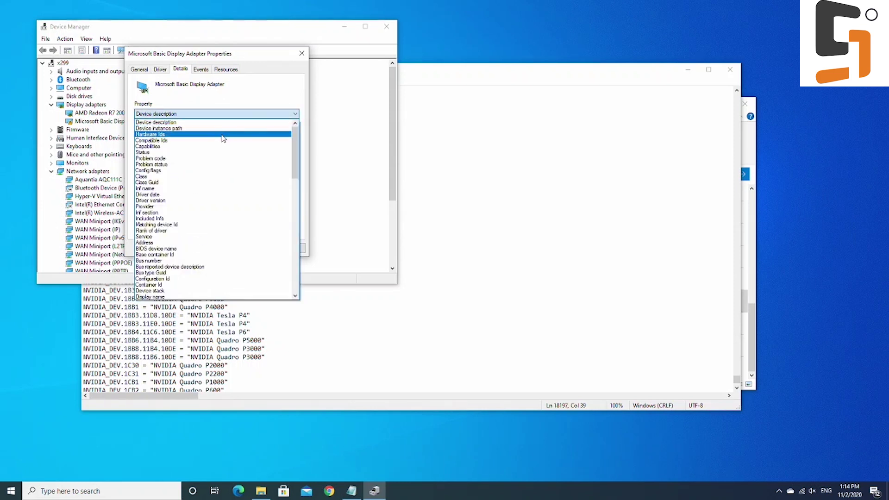
left_click(223, 134)
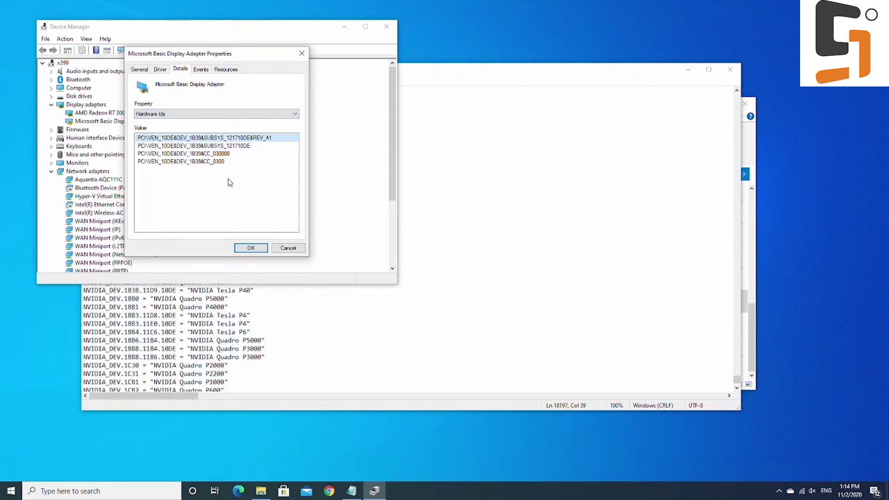
left_click(244, 146)
right_click(244, 149)
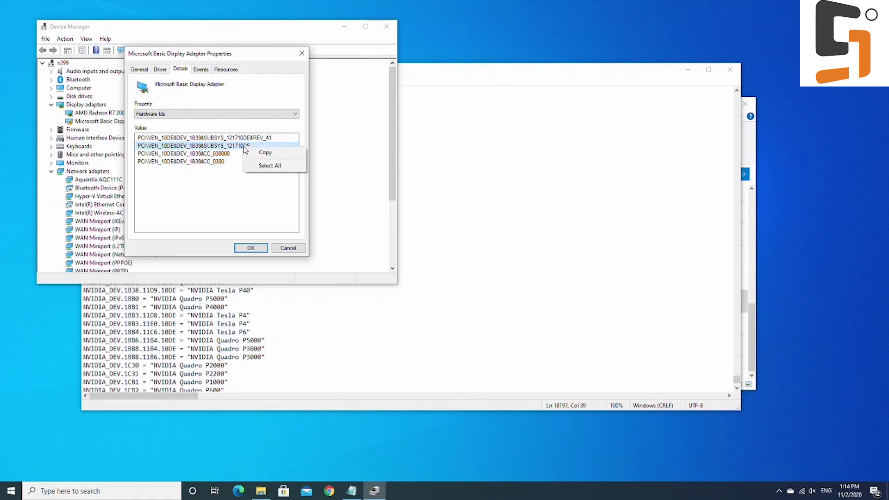
left_click(252, 152)
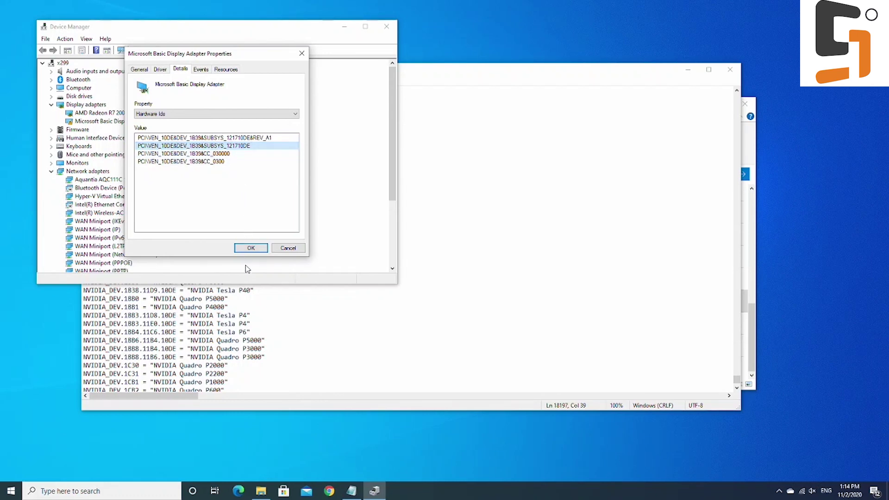
left_click(175, 324)
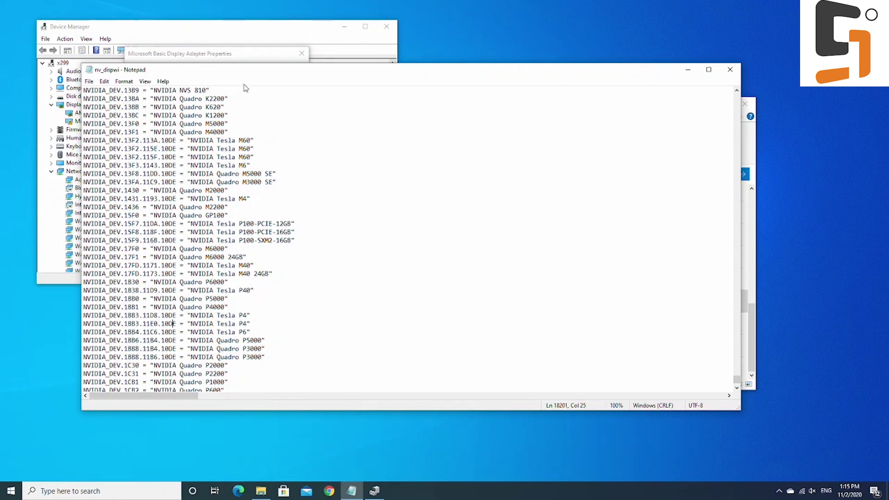
left_click(236, 58)
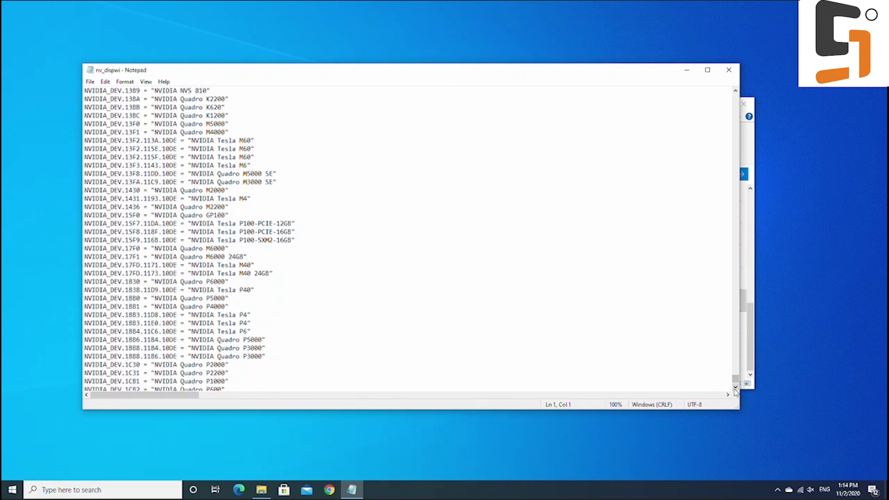
Step: Edit the Tesla P40 line: 1B38 to 1B39, 11D9 to 1217, name to 'RTX 3090 x2'
left_click(140, 290)
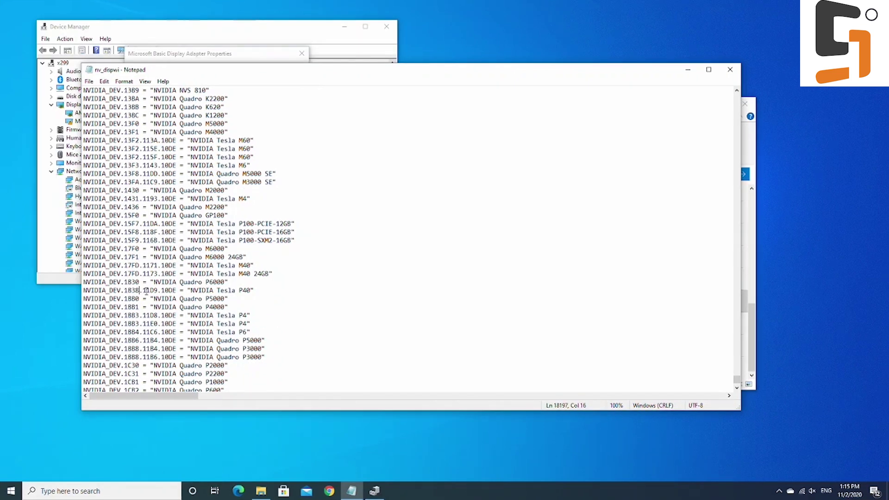
key("BackSpace")
type("9")
left_click_drag(146, 289, 156, 287)
type("217")
left_click_drag(250, 289, 191, 290)
type("RTX ")
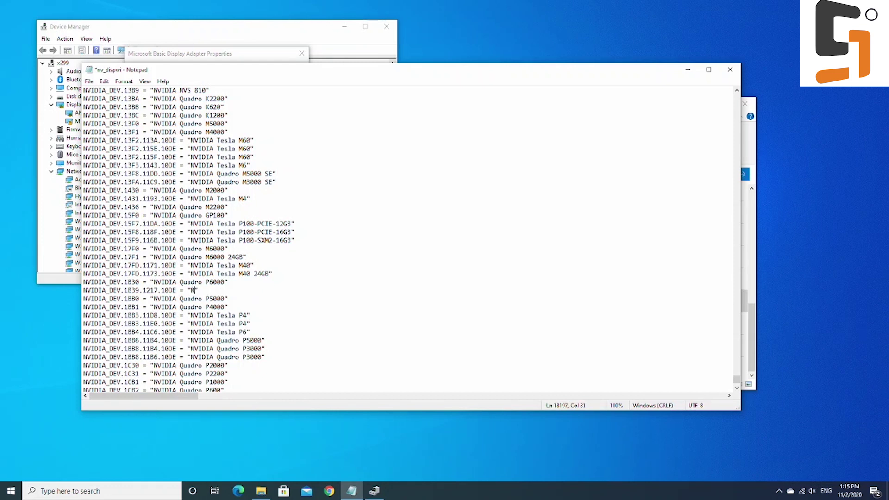
type("3090 x2")
key("End")
Step: Search for 1b38 and paste the copied hardware ID over the first matching PCI ID
key("ctrl+f")
type("1b38")
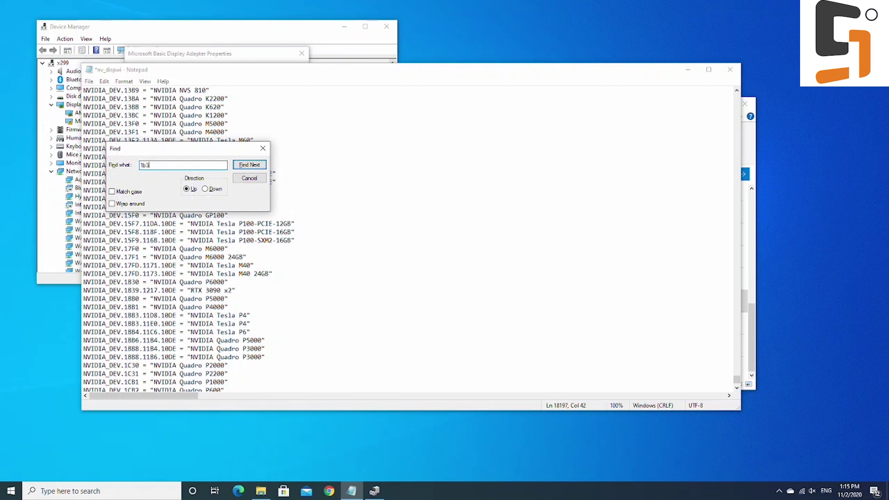
left_click(240, 166)
left_click_drag(219, 151, 222, 170)
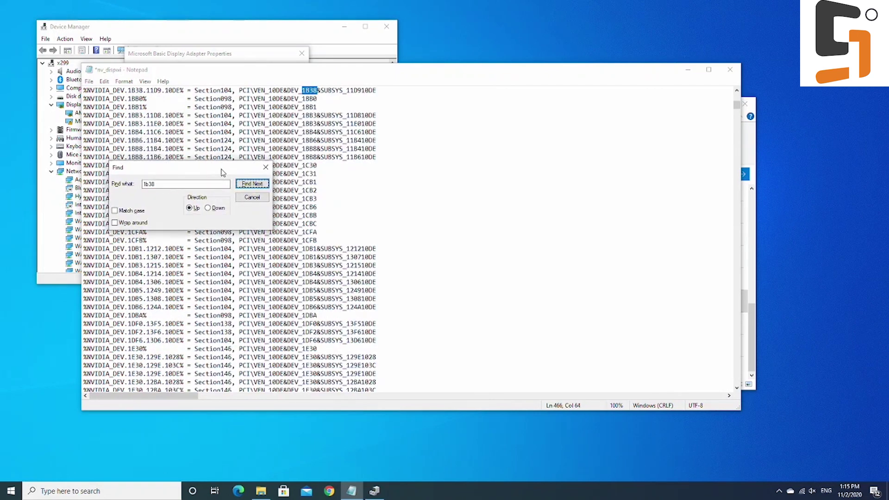
left_click(270, 89)
left_click_drag(376, 90, 240, 274)
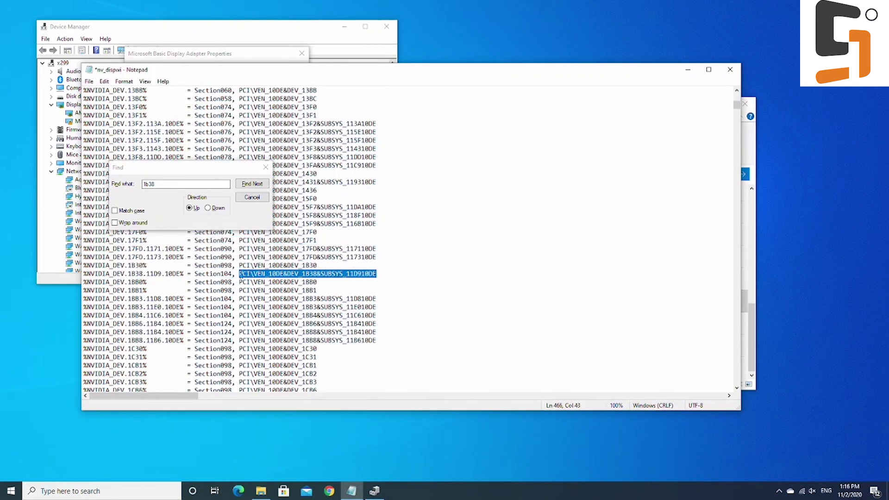
key("ctrl+v")
key("BackSpace")
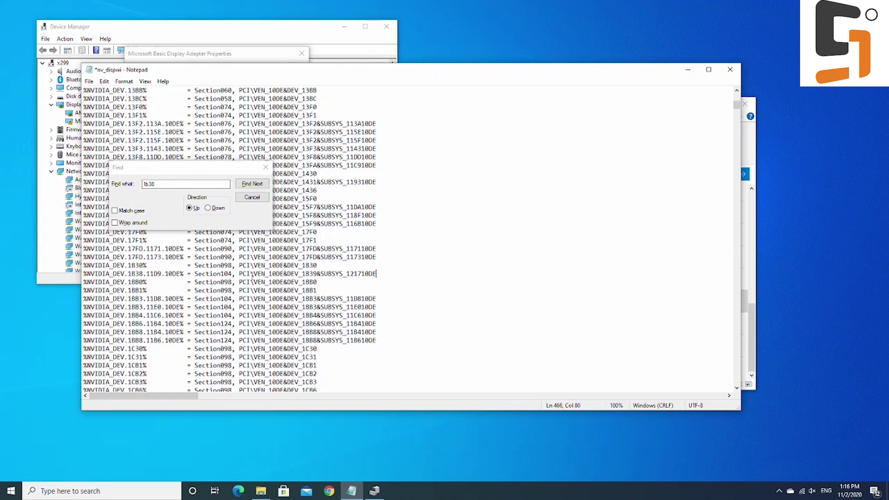
Step: Change that entry's device name on line 466 to NVIDIA_DEV.1B39.1217
left_click(143, 273)
key("BackSpace")
type("9")
left_click_drag(149, 274, 163, 273)
type("1217")
Step: Replace the line 394 entry with the pasted hardware ID and a 1B39 device name
left_click(252, 184)
left_click_drag(375, 91, 238, 90)
key("ctrl+v")
key("Delete")
left_click(143, 90)
key("BackSpace")
type("9")
left_click_drag(149, 91, 160, 91)
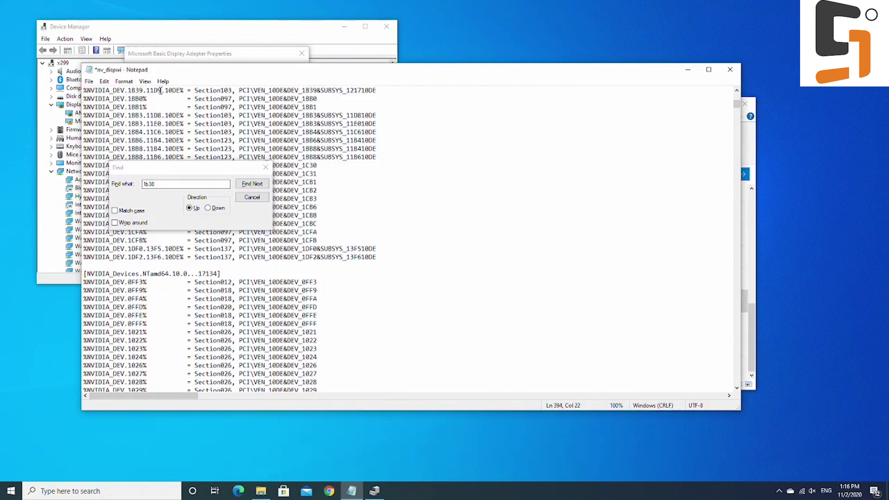
left_click(252, 184)
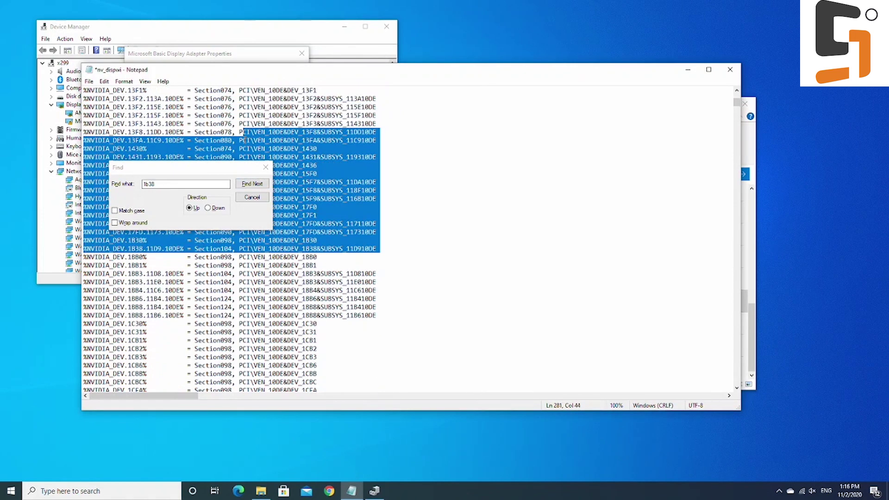
left_click(143, 248)
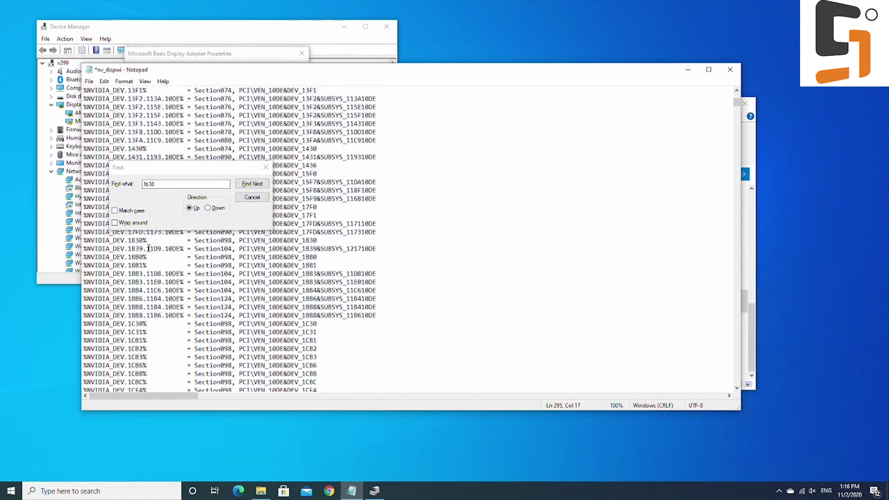
Step: Rewrite the line 196 entry with the 1B39 hardware ID and NVIDIA_DEV.1B39.1217 name
left_click(252, 184)
left_click_drag(380, 90, 239, 90)
key("ctrl+v")
key("BackSpace")
left_click(142, 90)
key("BackSpace")
type("9")
left_click_drag(150, 90, 158, 90)
type("217")
Step: Confirm no 1b38 matches remain and save nv_dispwi.inf
left_click(252, 183)
key("Return")
key("Escape")
key("ctrl+s")
scroll(738, 94, "up", 20)
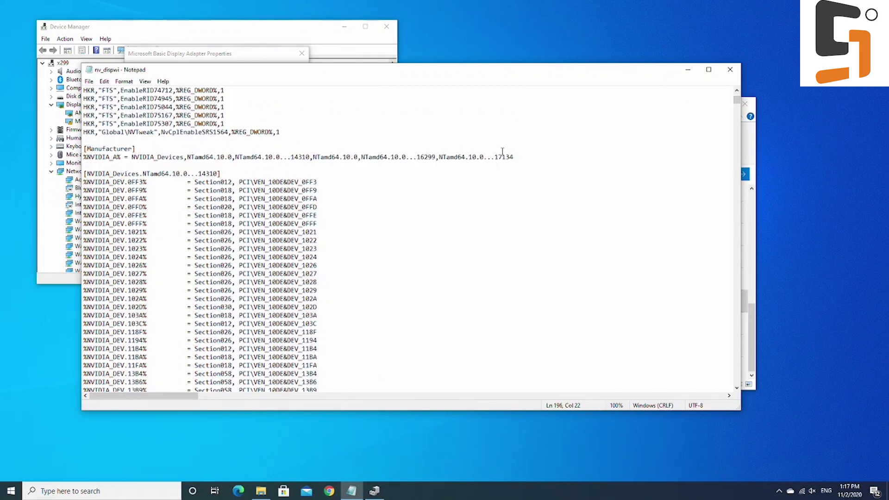
Step: Run setup from the driver folder, approve UAC, agree to the licence and choose Express
left_click(88, 81)
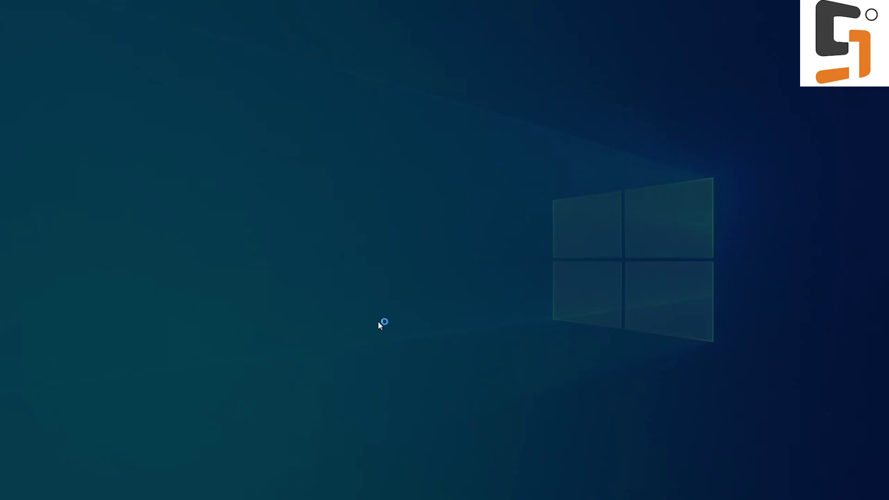
left_click(395, 307)
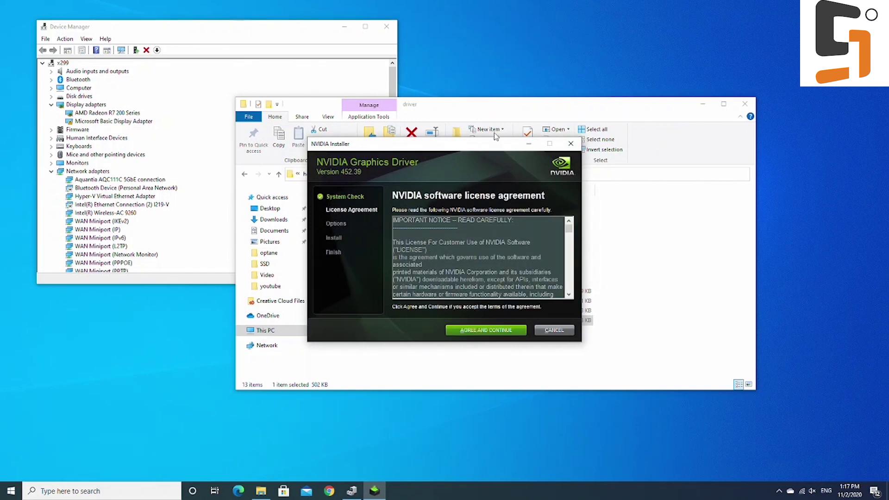
left_click(519, 332)
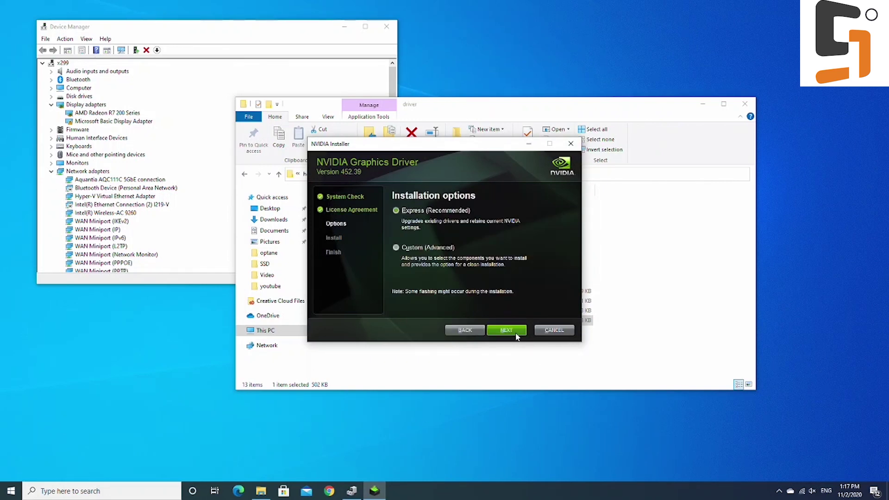
left_click(516, 332)
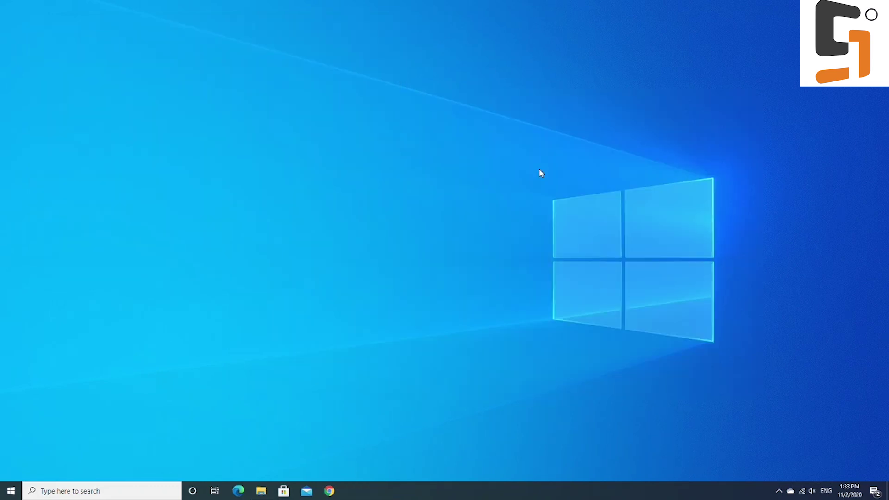
Step: Launch Windows PowerShell as administrator and approve the UAC prompt
key("super")
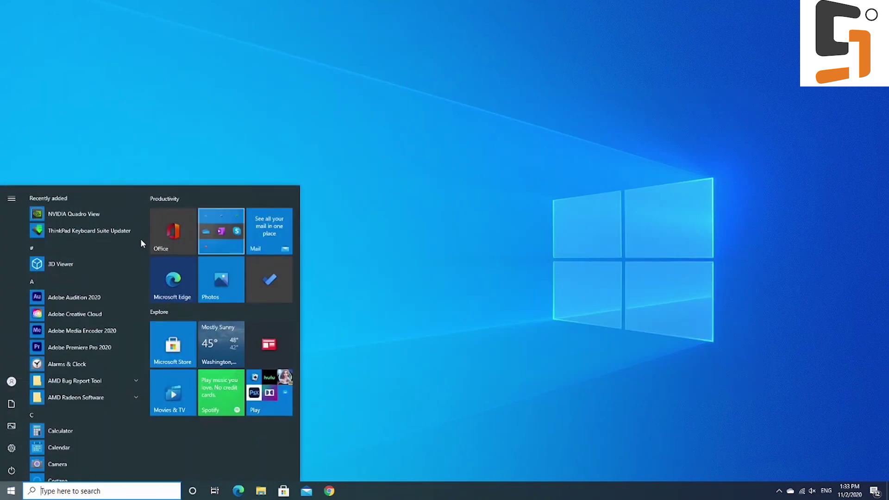
type("powe")
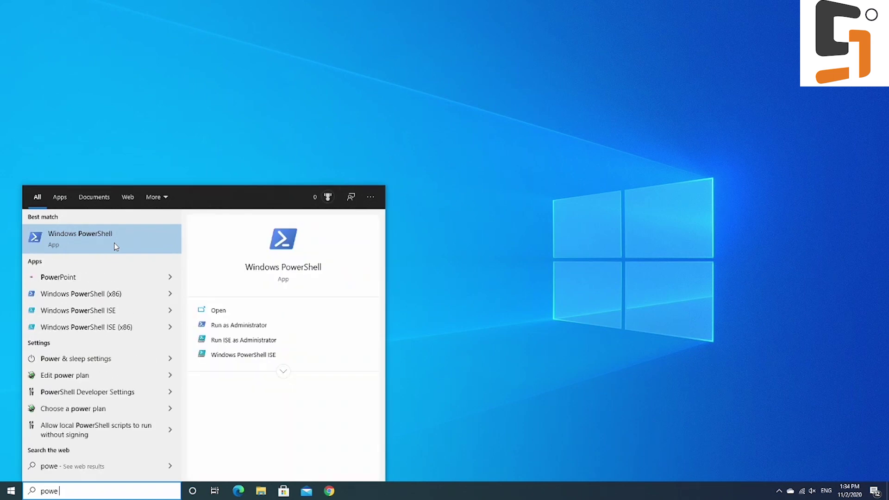
right_click(115, 247)
key("Escape")
key("ctrl+shift+Return")
left_click(412, 309)
Step: Run bcdedit /set testsigning on to enable boot test signing
left_click(307, 54)
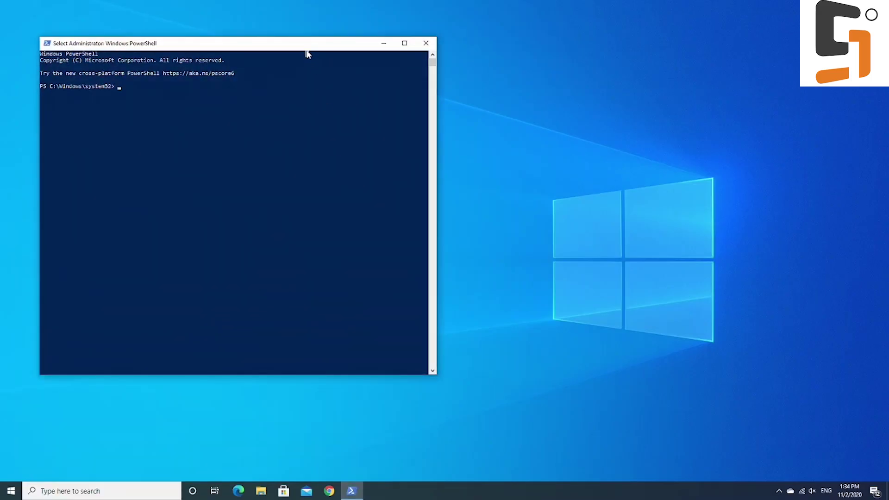
type("bcdedit")
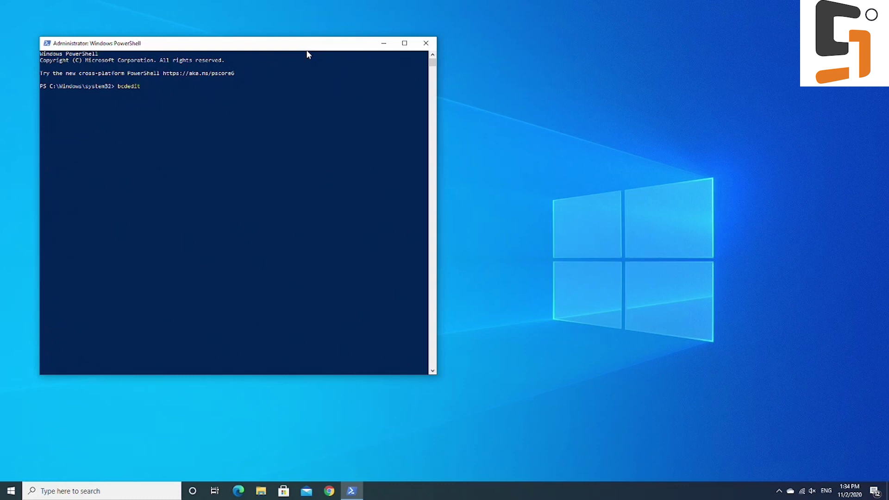
type(" /set testsigning on")
key("Return")
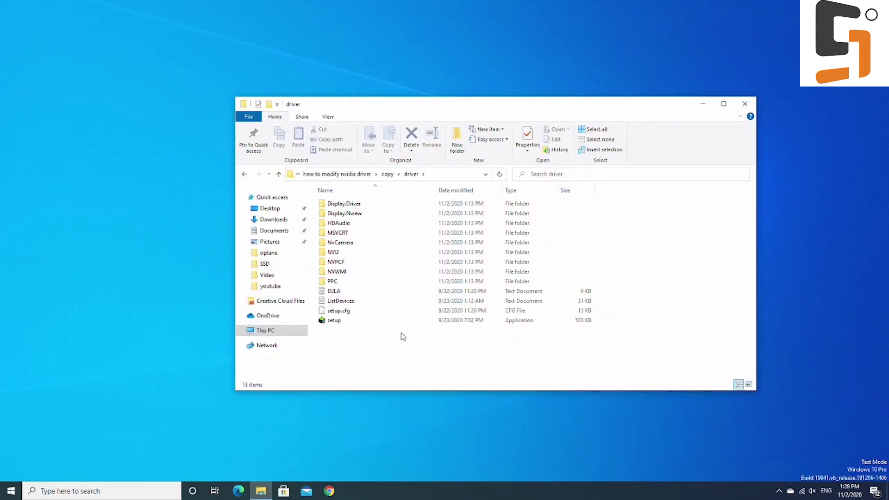
Step: Rerun the NVIDIA setup, agree to the license, and install the unverified driver anyway
double_click(401, 321)
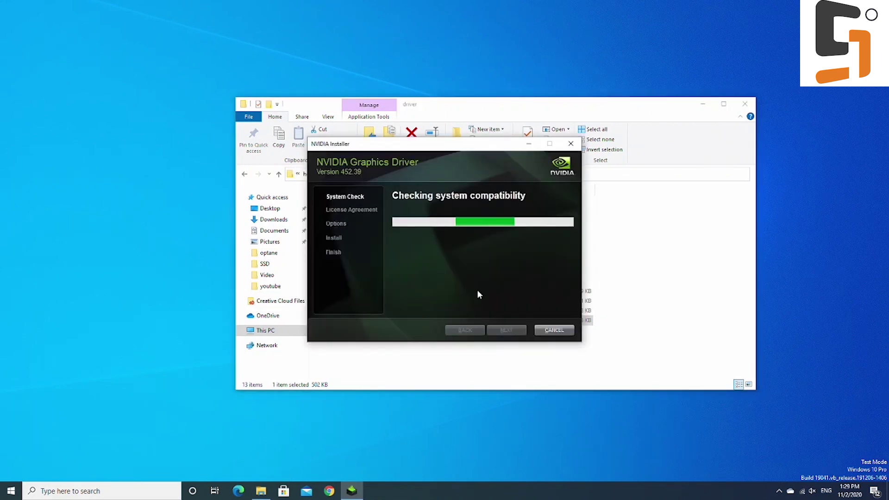
left_click(509, 330)
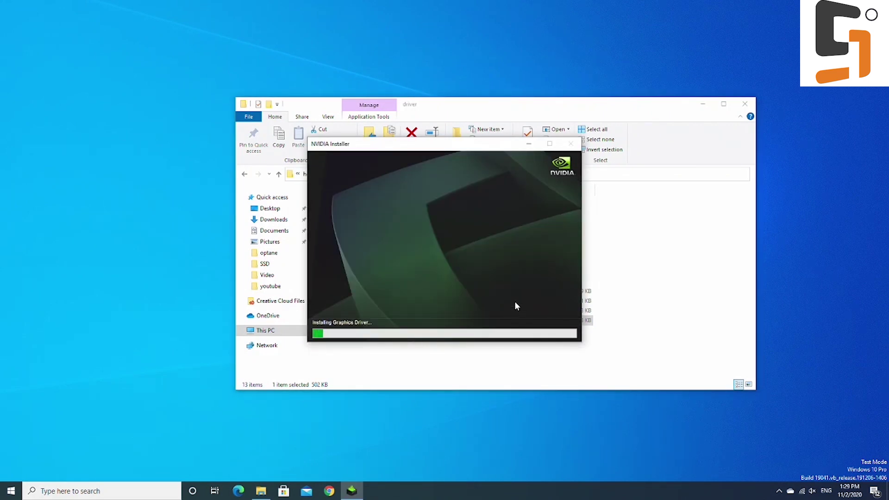
left_click(505, 253)
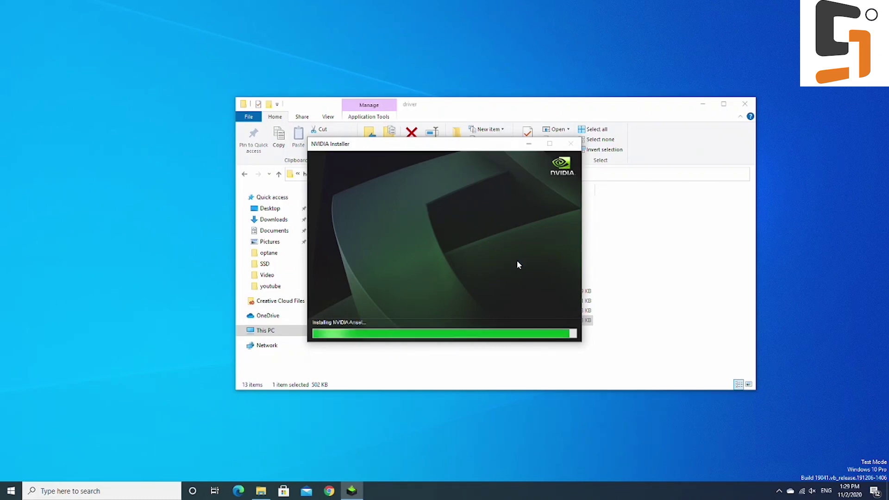
Step: Start Windows PowerShell as administrator and approve the UAC prompt
key("super")
type("pow")
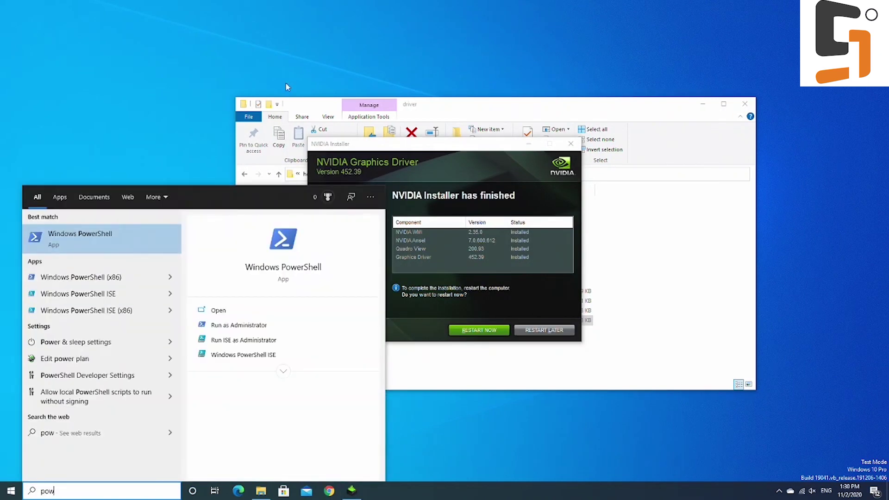
right_click(133, 234)
left_click(153, 243)
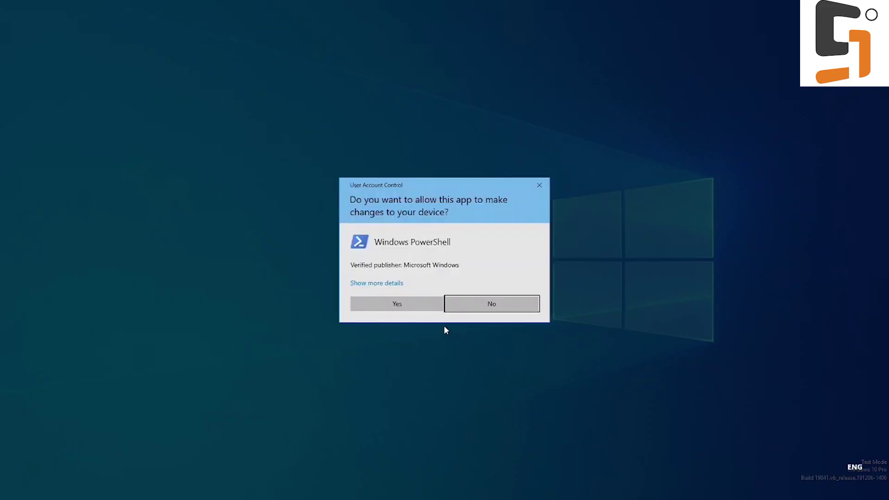
left_click(411, 307)
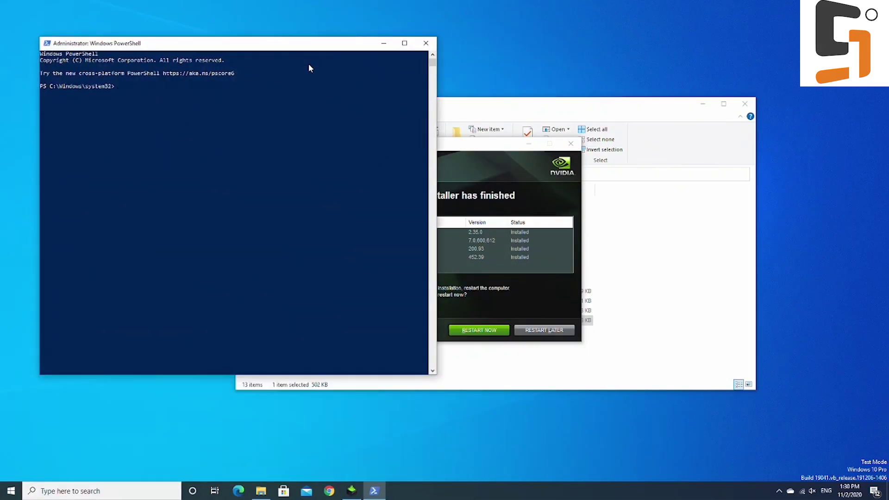
Step: Run bcdedit /set testsigning off, close PowerShell, and restart from the NVIDIA installer
type("bcdedit /set testsigning off")
key("Return")
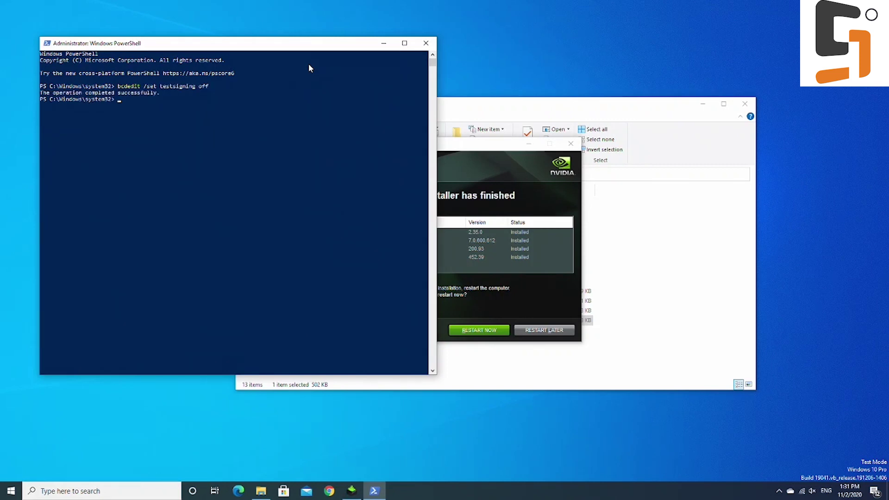
left_click(425, 42)
left_click(486, 330)
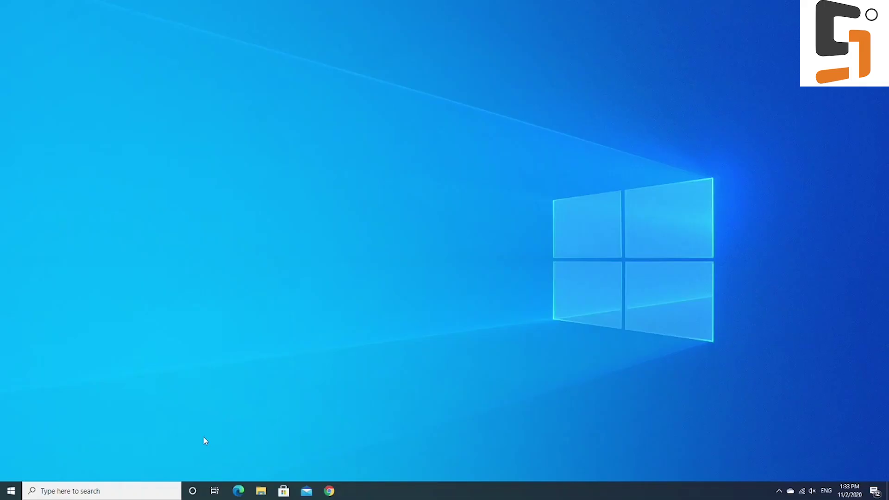
Step: Check in Device Manager that RTX 3090 x2 is working properly, then allow GPU-Z to run
key("super")
type("device manager")
key("Return")
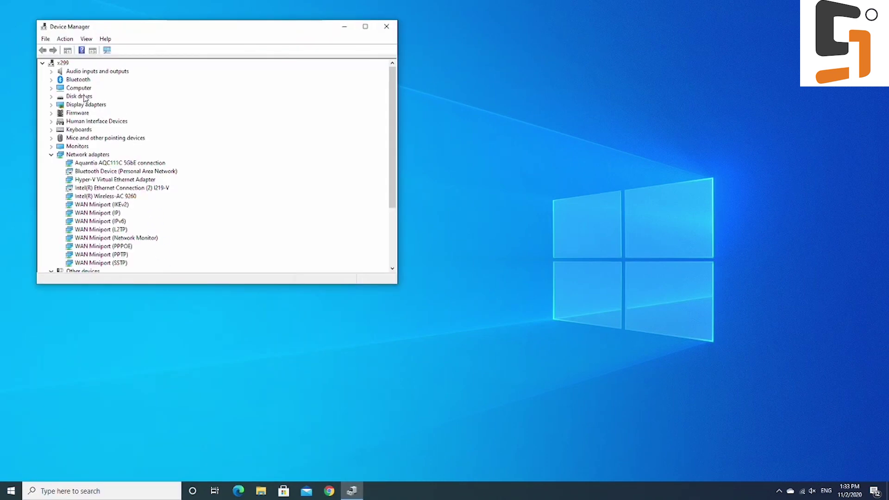
double_click(89, 106)
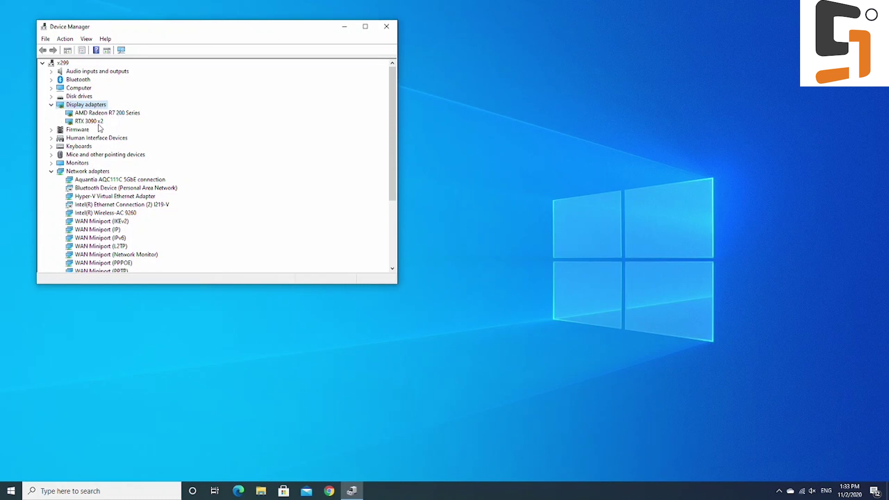
double_click(98, 121)
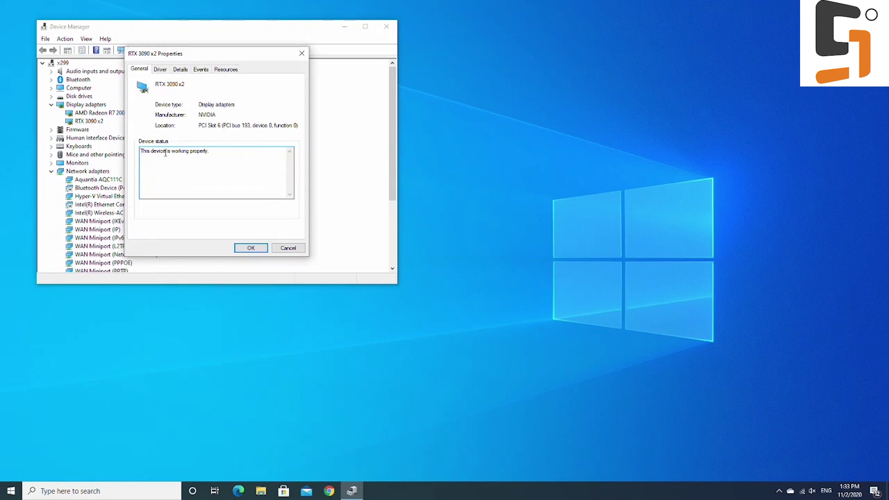
left_click_drag(165, 153, 211, 152)
left_click(218, 151)
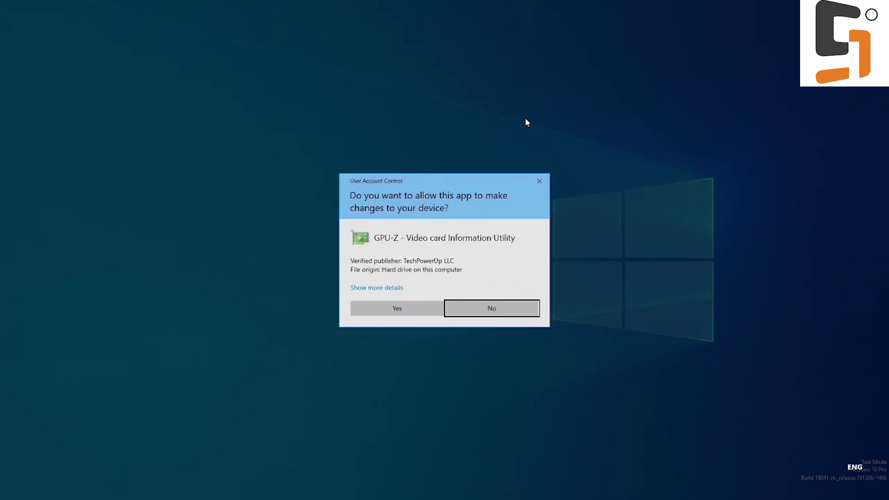
key("Left")
key("Return")
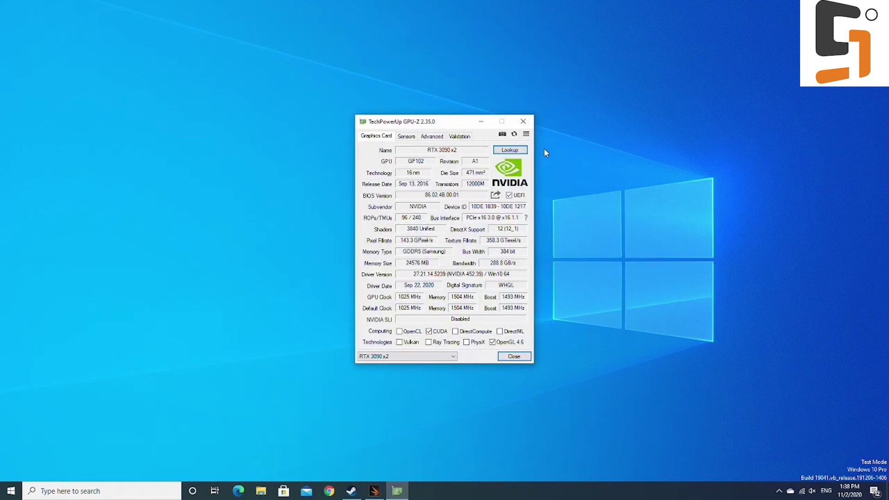
Step: Check that GPU-Z's Graphics Card tab names the card RTX 3090 x2
mouse_move(463, 154)
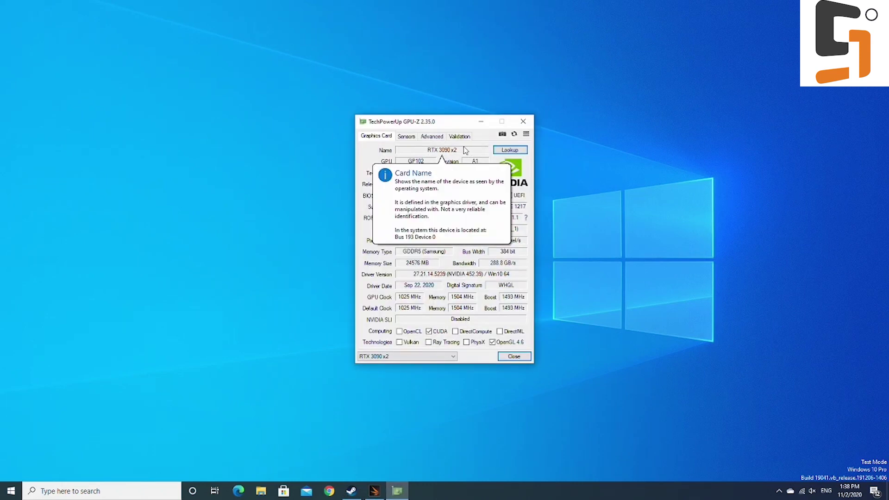